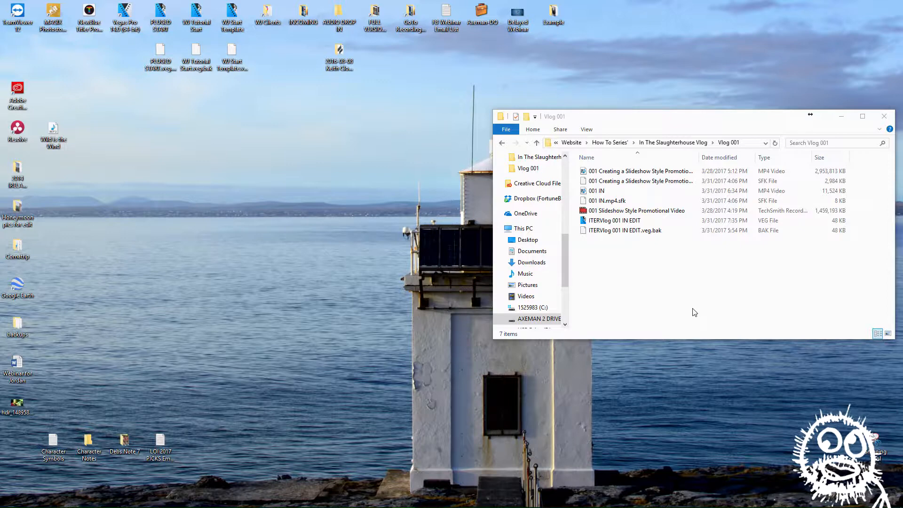
# Play the 001 IN video, pause it on the title card, and close the player
pyautogui.doubleClick(584, 191)
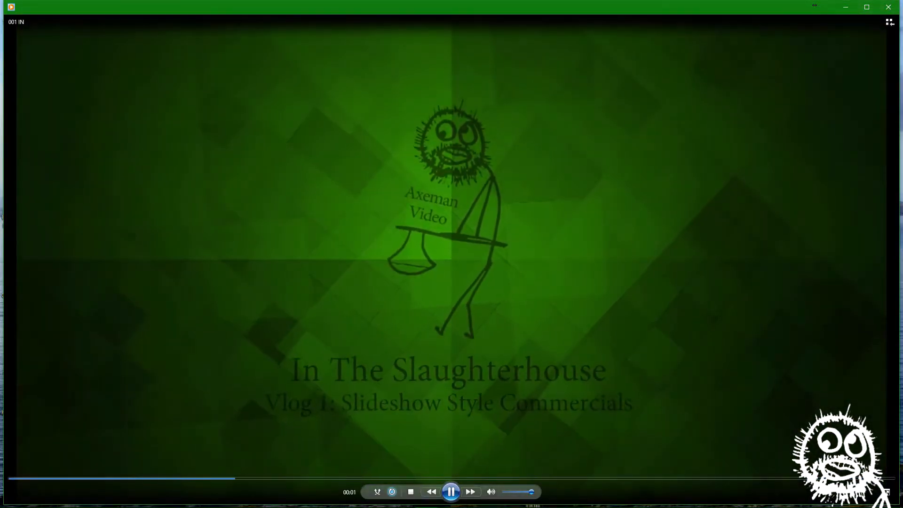
pyautogui.click(453, 488)
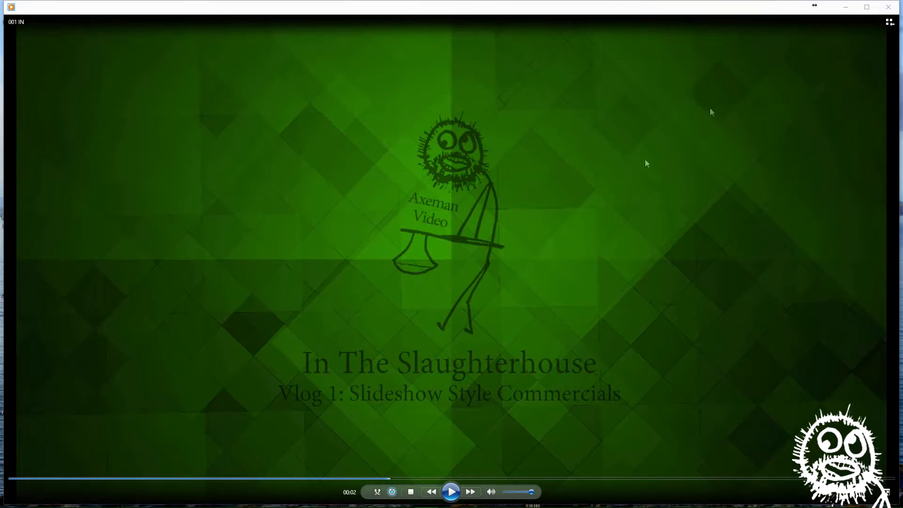
pyautogui.click(888, 7)
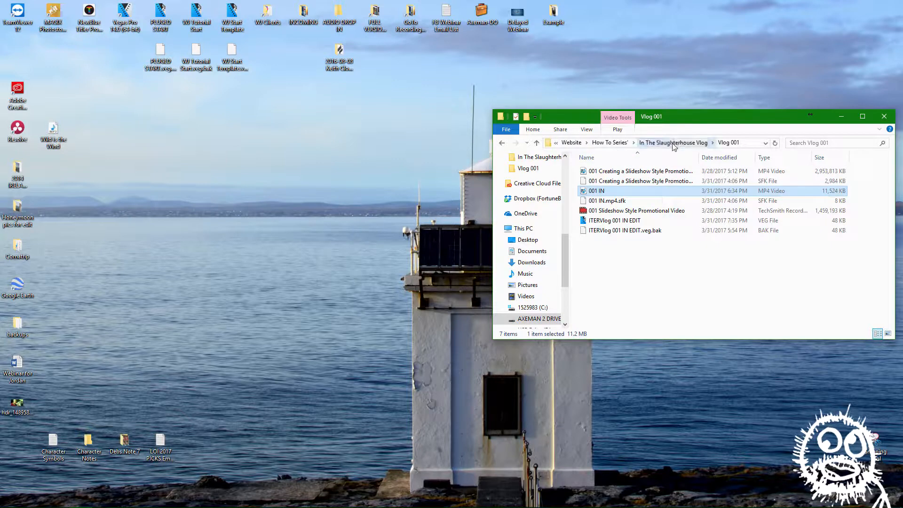
# Open the ITSVlog INTRO TEMPLATE project from the In The Slaughterhouse Vlog folder in HitFilm Pro and maximize its window
pyautogui.click(667, 142)
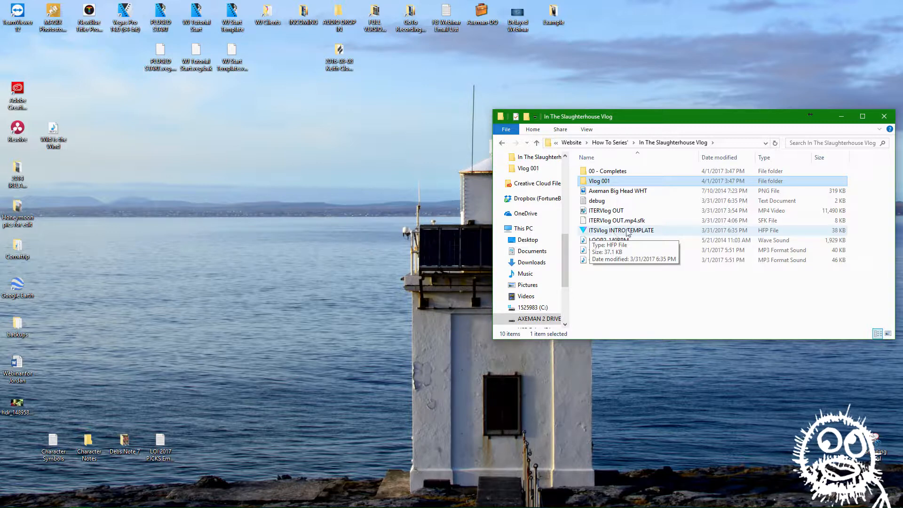
pyautogui.doubleClick(589, 231)
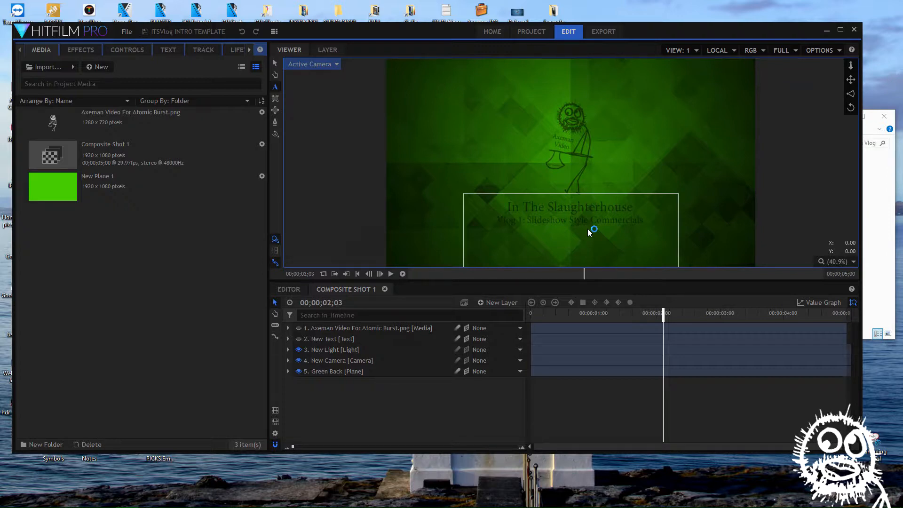
pyautogui.click(840, 29)
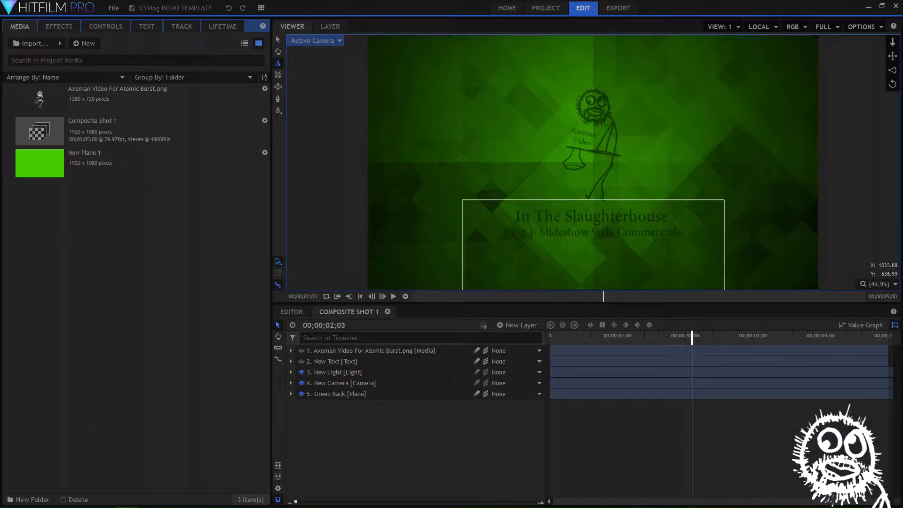
# Move the playhead to the start of Composite Shot 1 and replace the active Text tool with the Select tool
pyautogui.moveTo(692, 337); pyautogui.dragTo(575, 333)
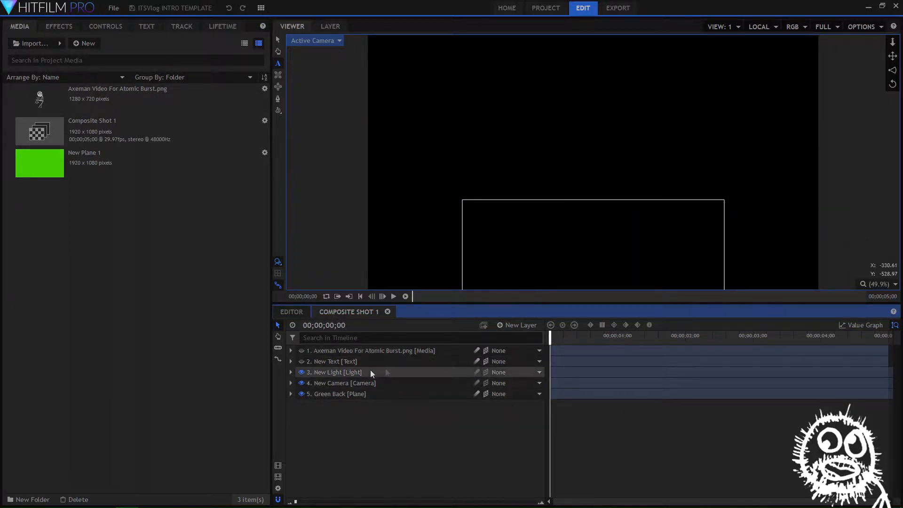
pyautogui.click(328, 182)
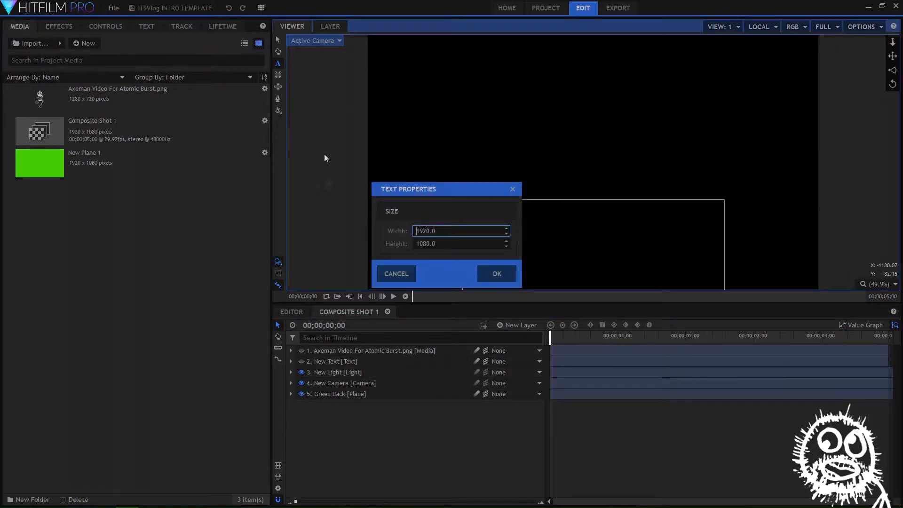
pyautogui.click(514, 189)
pyautogui.click(278, 38)
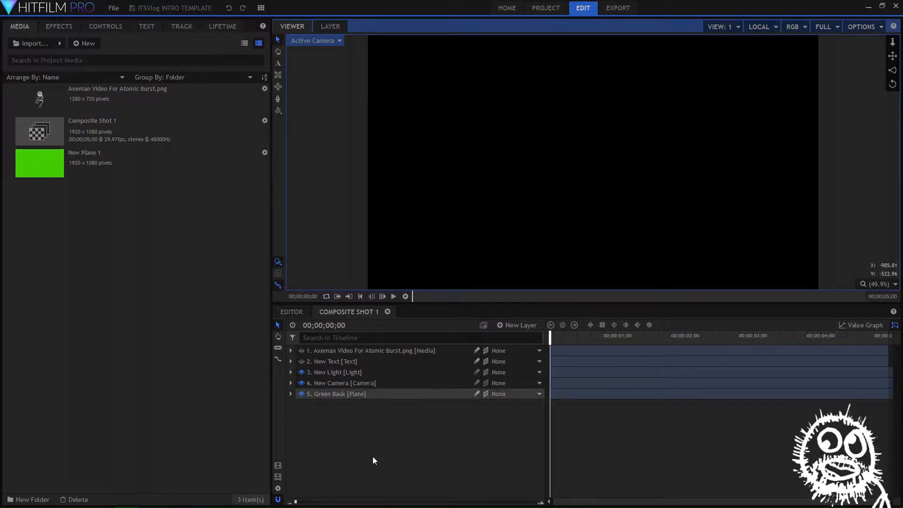
pyautogui.click(60, 29)
pyautogui.click(99, 30)
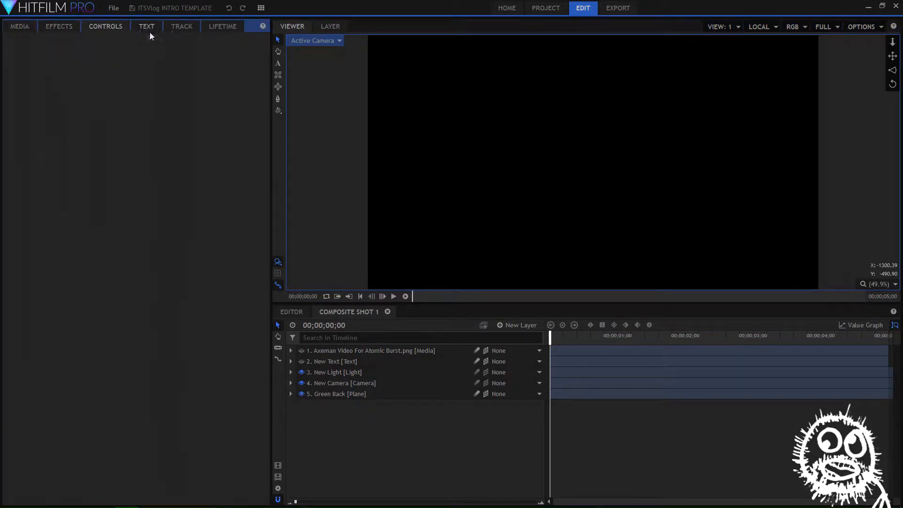
pyautogui.click(30, 27)
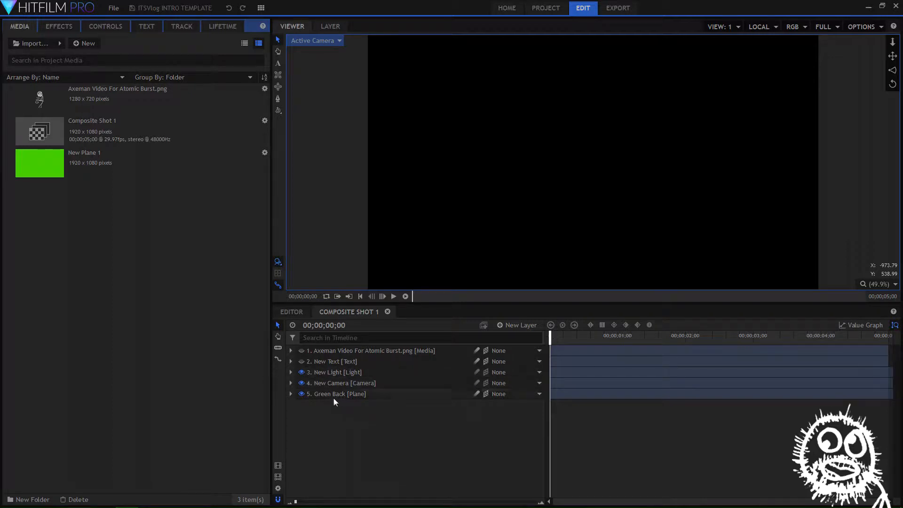
# Examine each layer of the composite shot in turn, from the Green Back plane up to the Axeman Video image
pyautogui.click(347, 395)
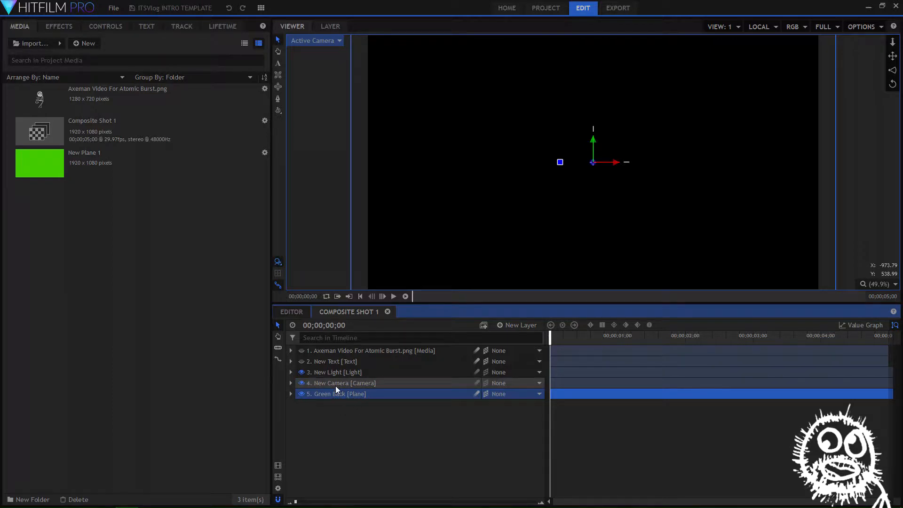
pyautogui.click(336, 386)
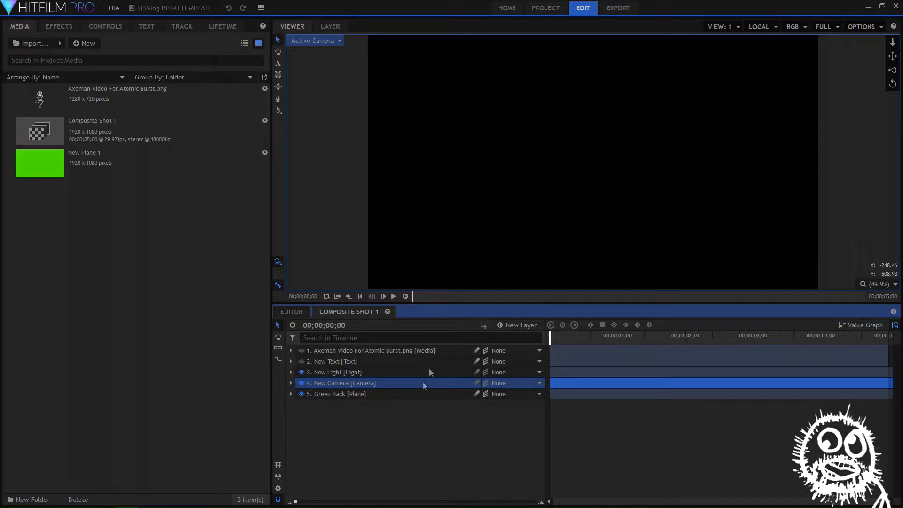
pyautogui.click(336, 373)
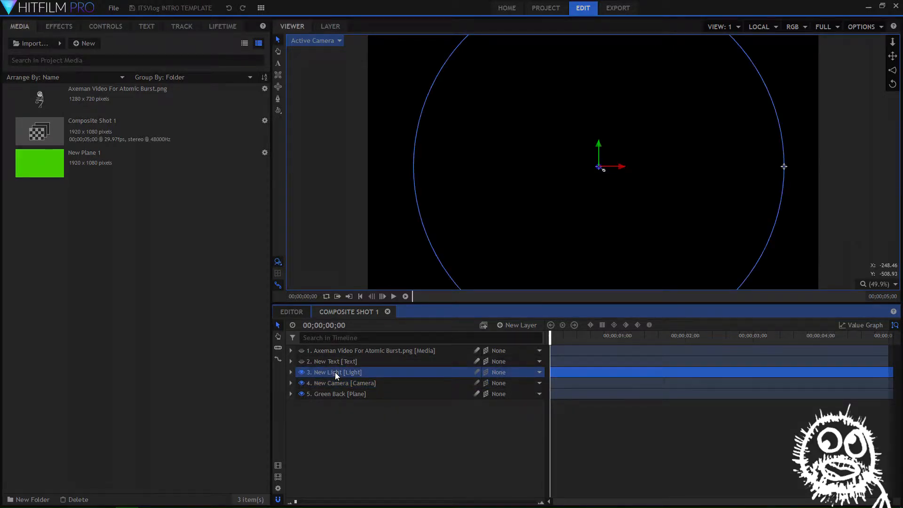
pyautogui.click(330, 363)
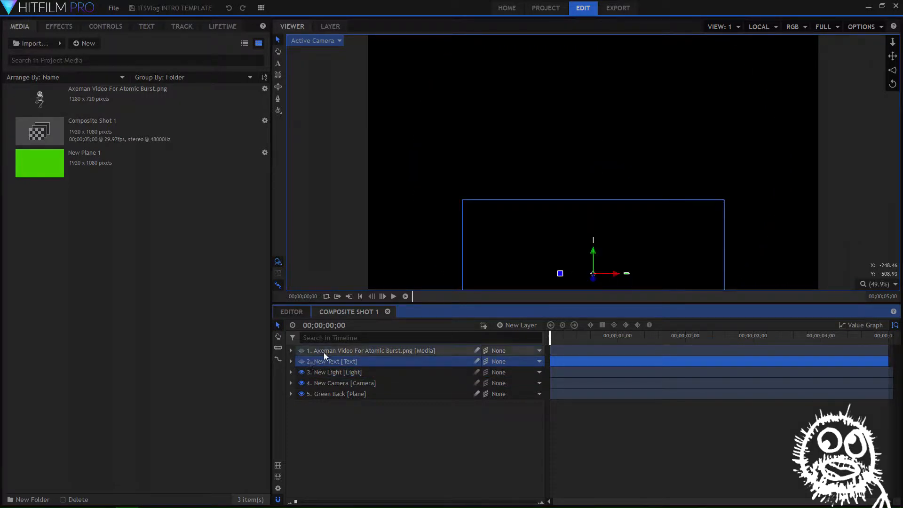
pyautogui.click(324, 351)
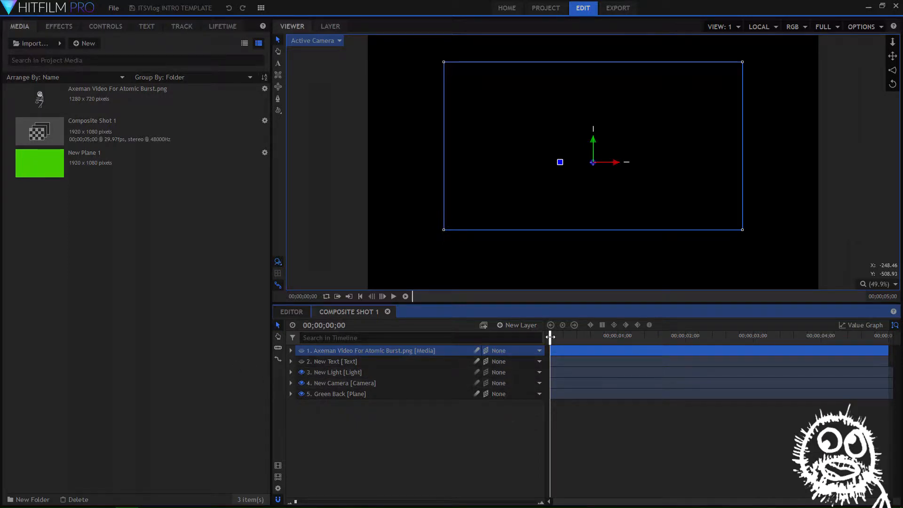
# Move the playhead to 00;00;02;03 and make the Axeman Video image and New Text layers visible
pyautogui.moveTo(559, 337); pyautogui.dragTo(691, 337)
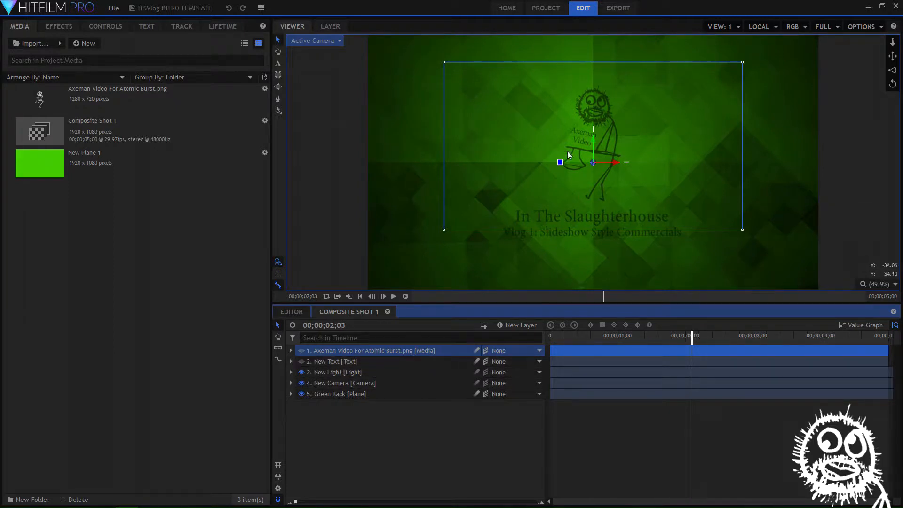
pyautogui.click(427, 438)
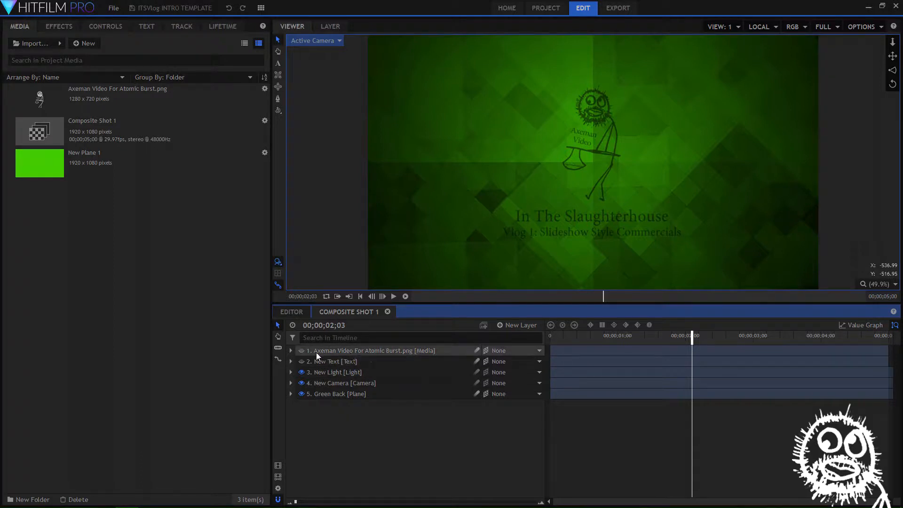
pyautogui.click(302, 351)
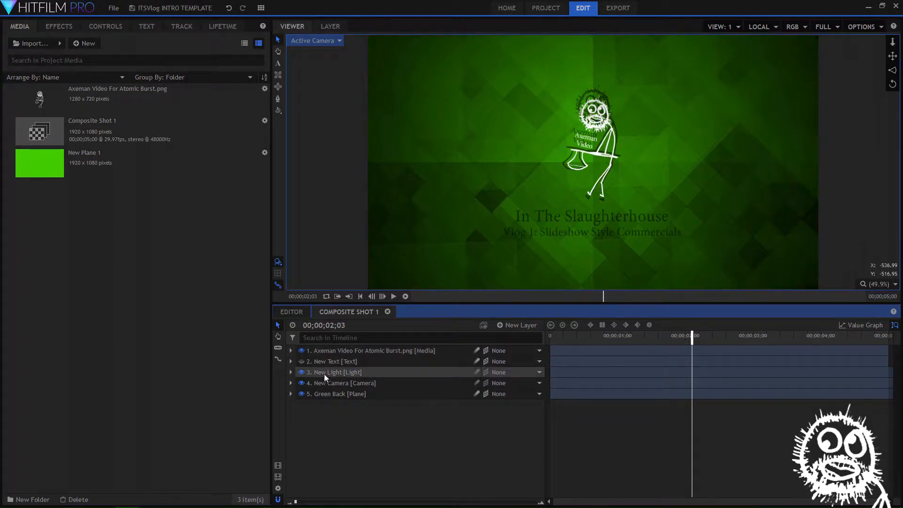
pyautogui.click(301, 361)
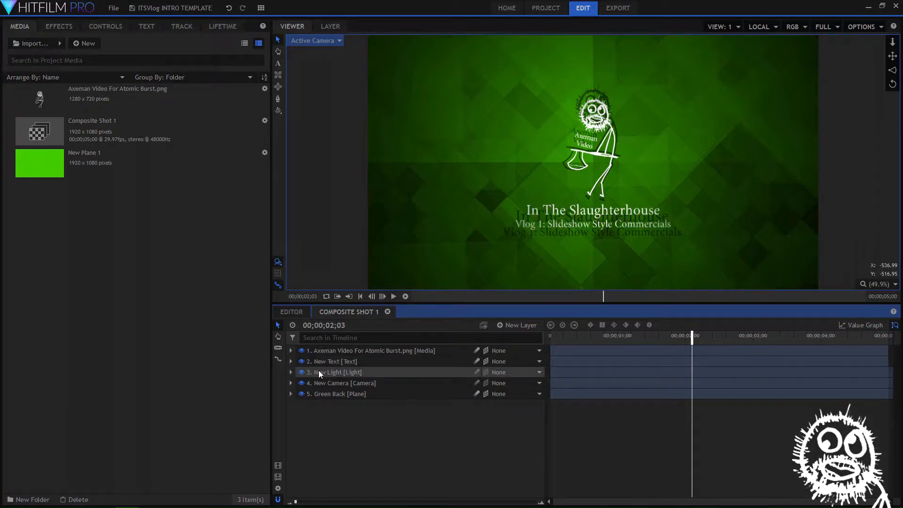
# Toggle the New Light layer off and on, and shift the light slightly along its X axis
pyautogui.click(302, 372)
pyautogui.click(302, 372)
pyautogui.click(358, 372)
pyautogui.moveTo(603, 173); pyautogui.dragTo(625, 174)
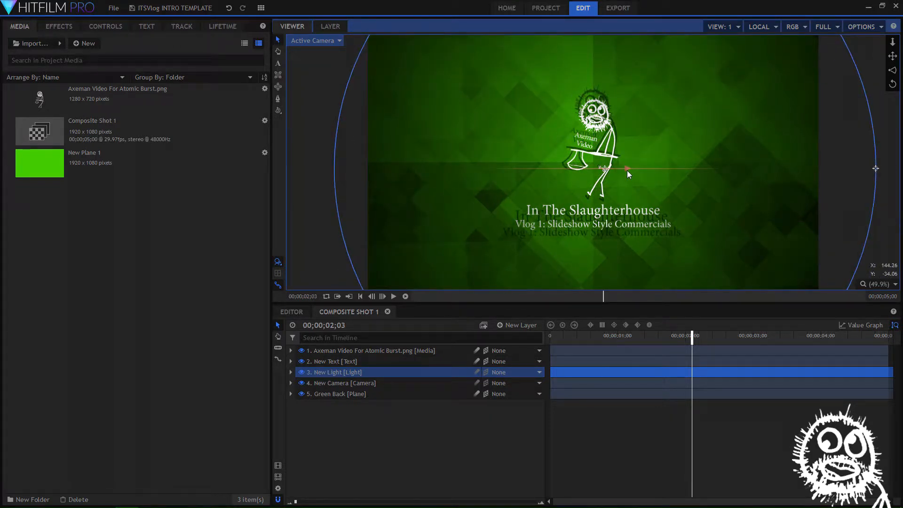
# Show the transform properties of the New Camera layer
pyautogui.click(346, 387)
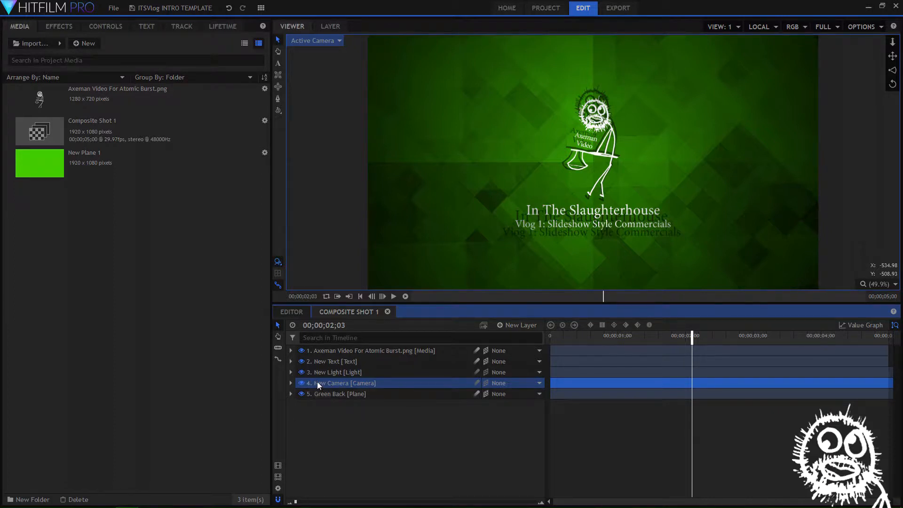
pyautogui.click(106, 26)
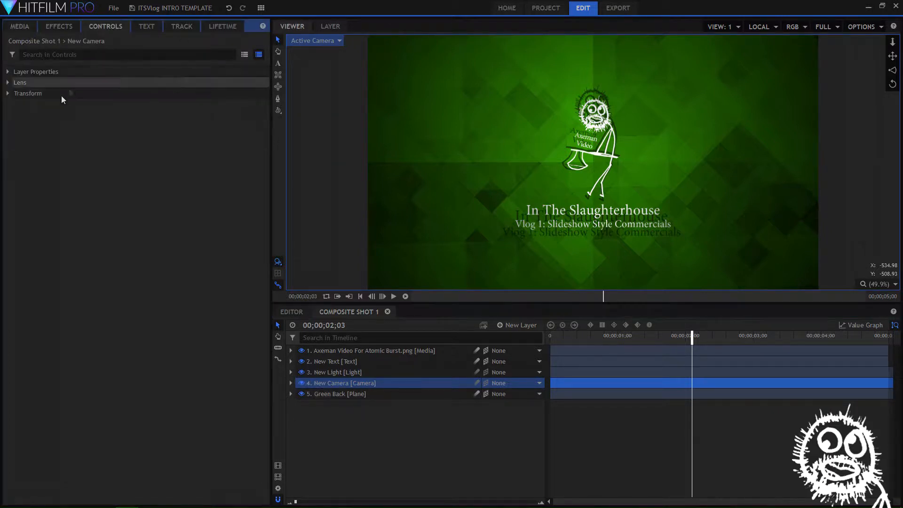
pyautogui.click(7, 93)
# Try out changes to the camera's orientation, X rotation and Z position
pyautogui.moveTo(242, 116)
pyautogui.mouseDown()
pyautogui.moveTo(270, 115)
pyautogui.moveTo(256, 115)
pyautogui.mouseUp()
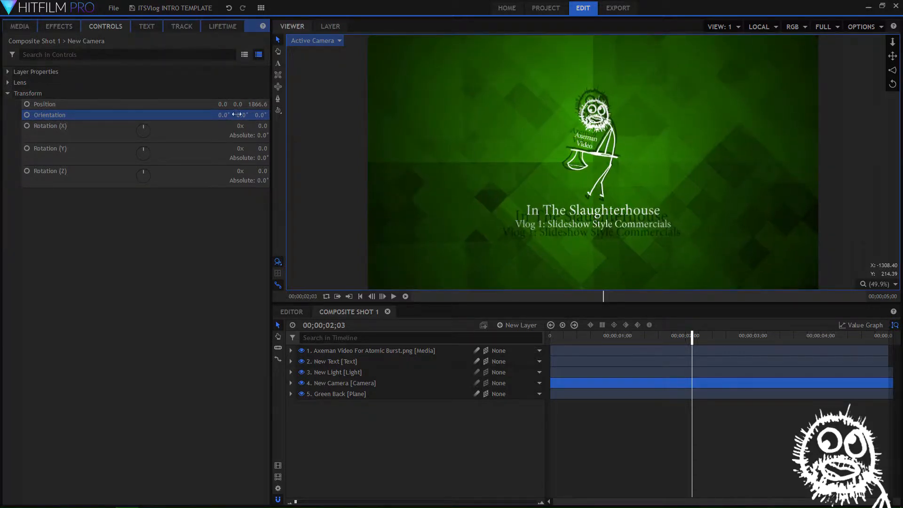
pyautogui.moveTo(223, 115)
pyautogui.mouseDown()
pyautogui.moveTo(259, 115)
pyautogui.moveTo(226, 115)
pyautogui.mouseUp()
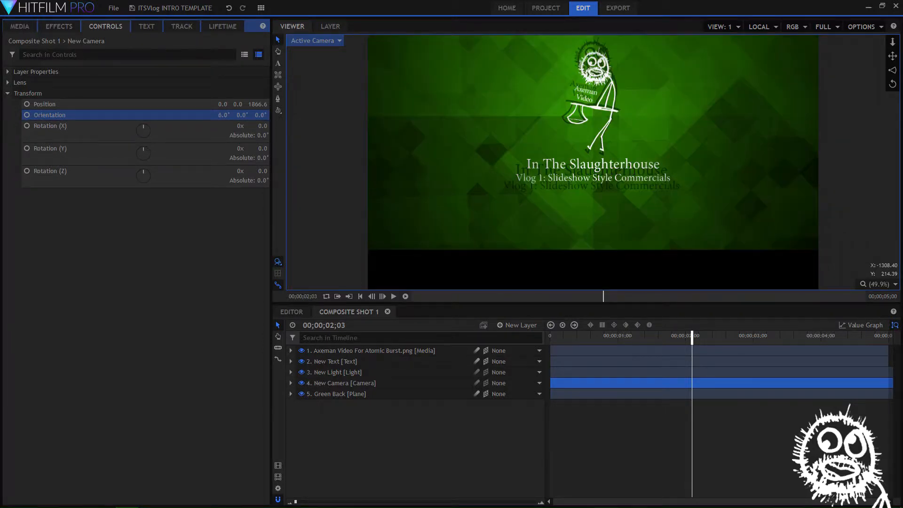
pyautogui.moveTo(260, 126)
pyautogui.mouseDown()
pyautogui.moveTo(277, 127)
pyautogui.moveTo(260, 127)
pyautogui.mouseUp()
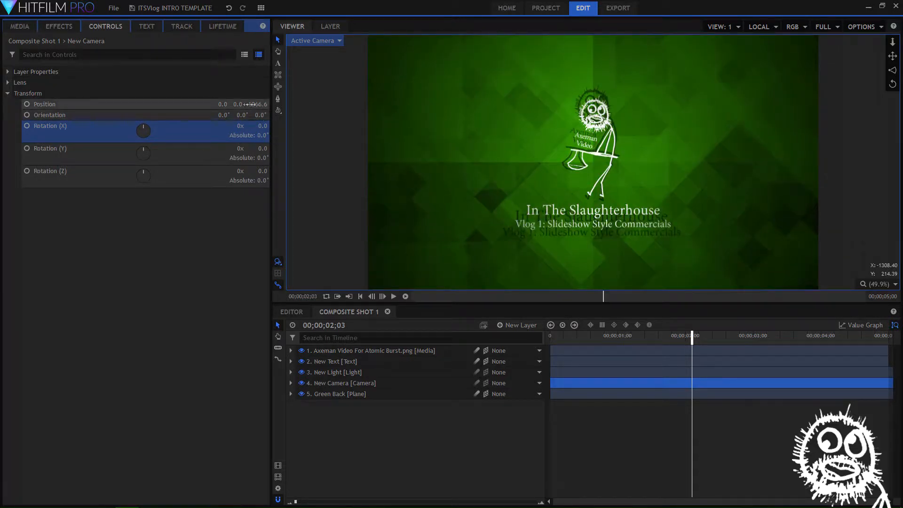
pyautogui.moveTo(257, 105)
pyautogui.mouseDown()
pyautogui.moveTo(324, 105)
pyautogui.moveTo(274, 105)
pyautogui.mouseUp()
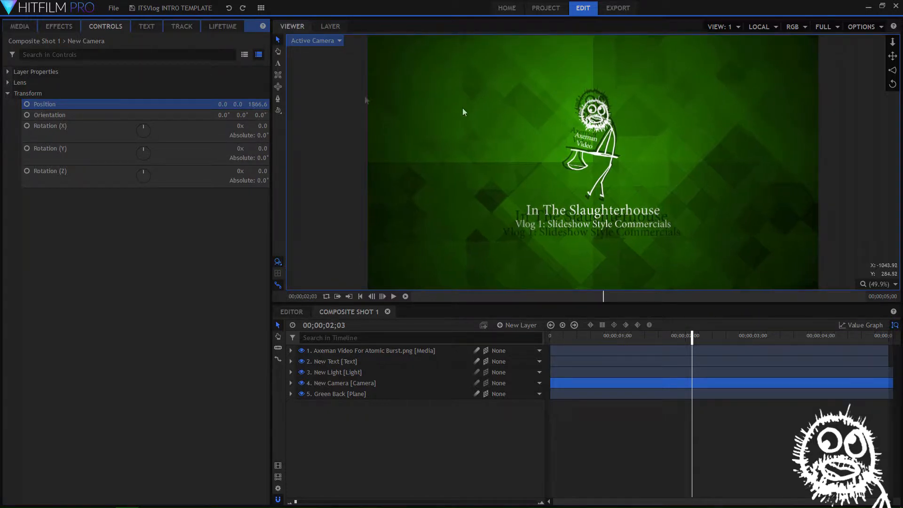
# Split the viewer into two views, with the Active Camera view beside a Top view
pyautogui.click(738, 28)
pyautogui.click(725, 52)
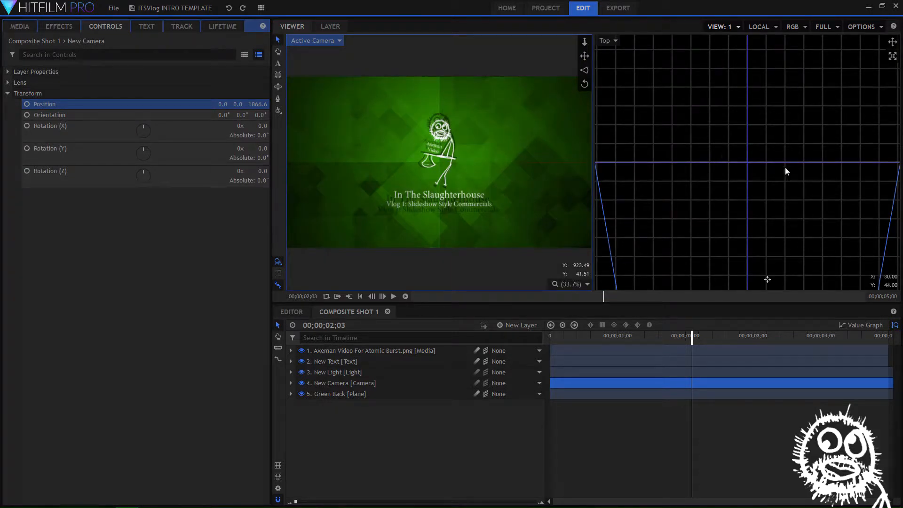
pyautogui.click(740, 27)
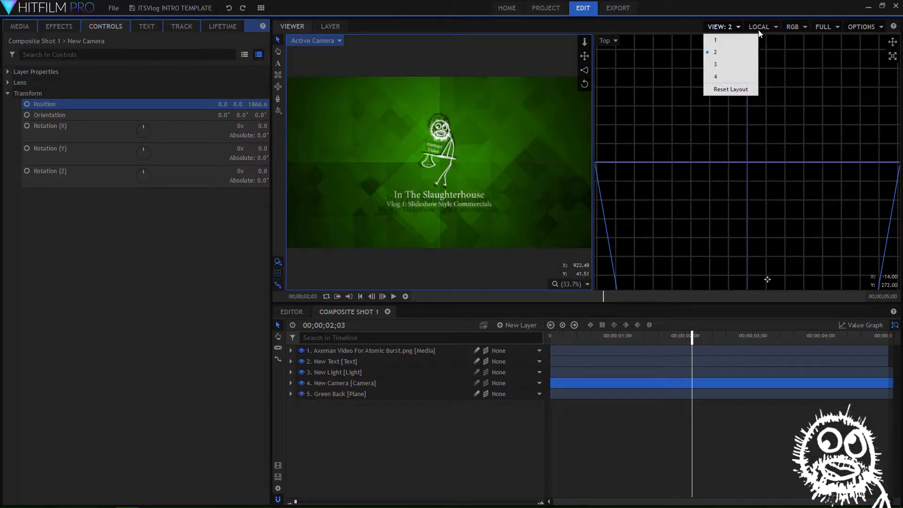
pyautogui.click(737, 28)
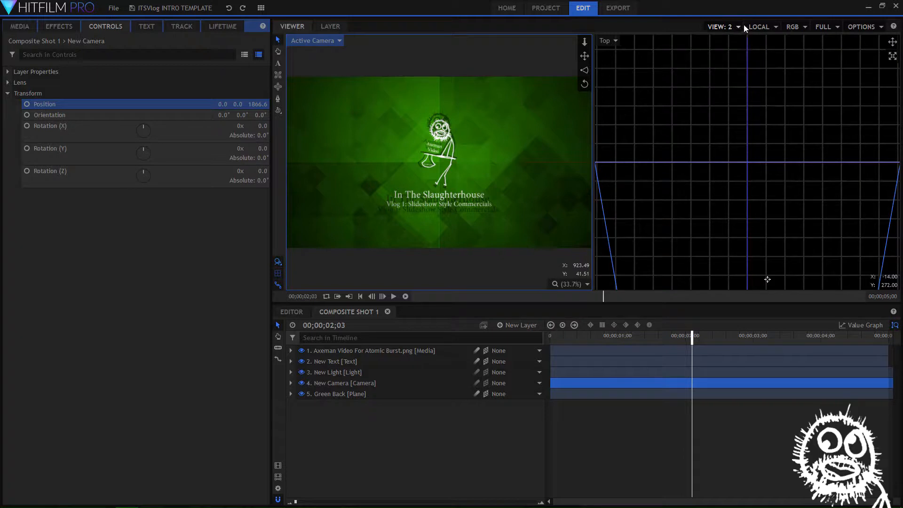
pyautogui.click(775, 28)
pyautogui.click(774, 26)
pyautogui.click(616, 42)
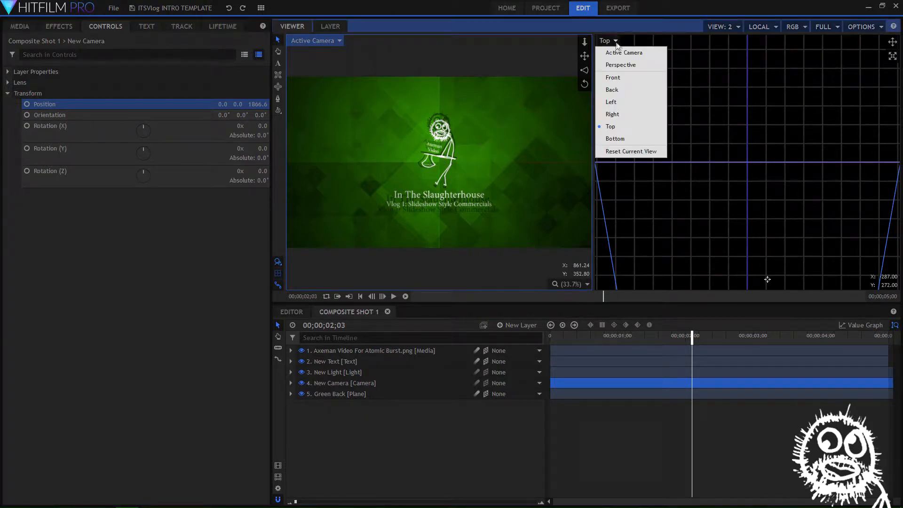
pyautogui.click(637, 129)
# Move the New Camera forward along its Z axis in the Top view, closer to the logo and text
pyautogui.scroll(-5, 733, 165)
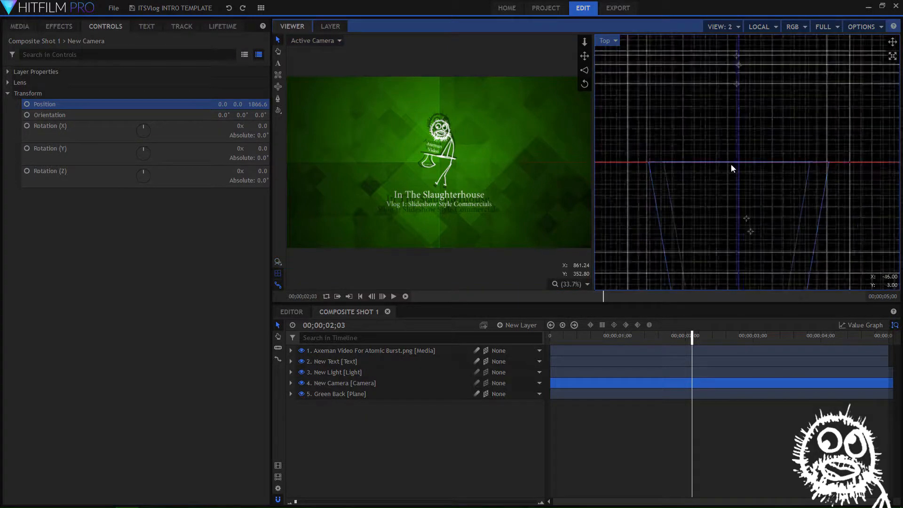
pyautogui.moveTo(795, 210); pyautogui.dragTo(800, 117)
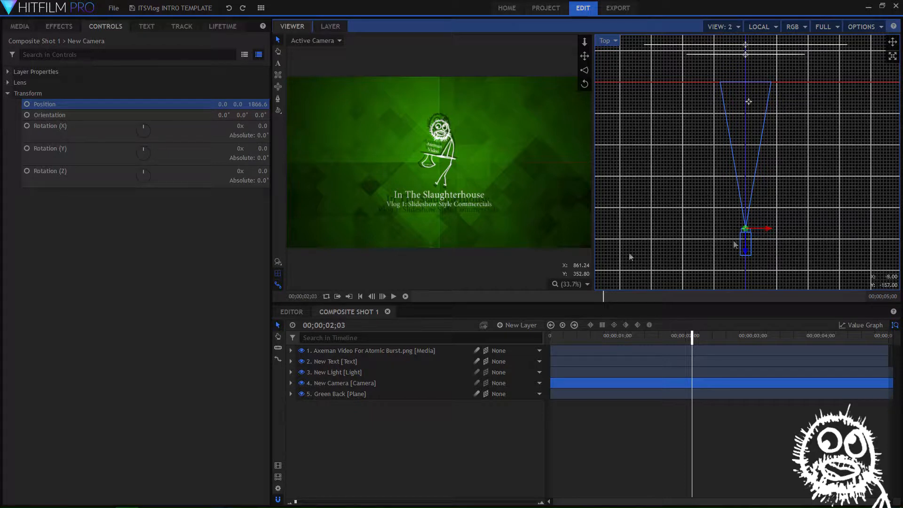
pyautogui.moveTo(745, 246)
pyautogui.mouseDown()
pyautogui.moveTo(745, 190)
pyautogui.moveTo(757, 289)
pyautogui.moveTo(748, 244)
pyautogui.mouseUp()
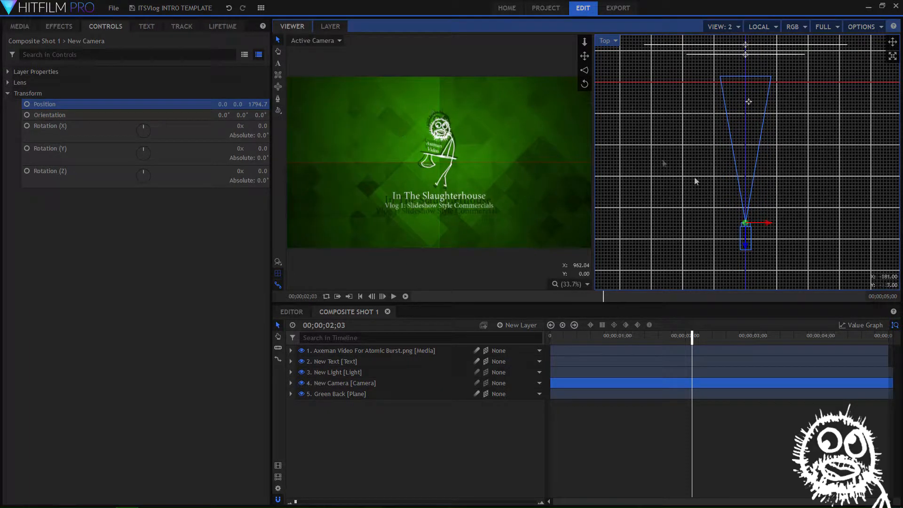
pyautogui.moveTo(748, 241); pyautogui.dragTo(753, 219)
# Try moving the New Text layer forward along its Z axis, closer to the camera, in the Top view
pyautogui.click(350, 362)
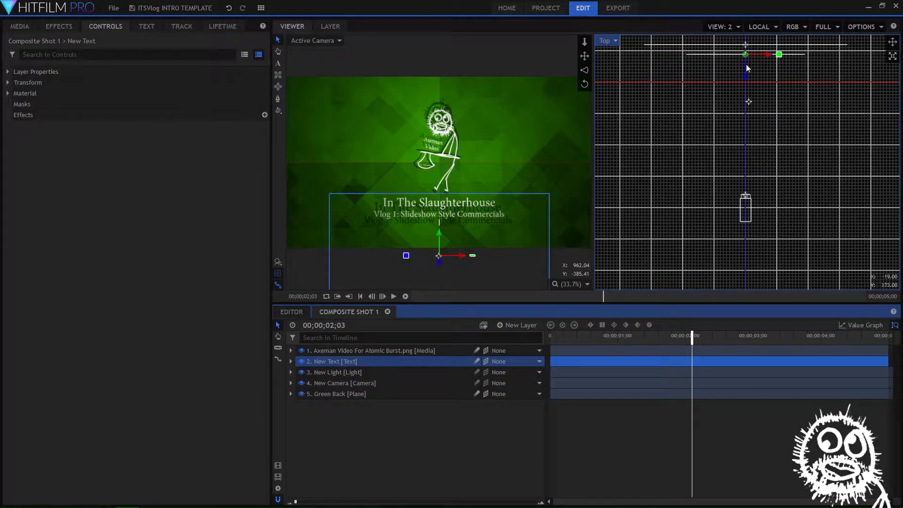
pyautogui.moveTo(743, 76); pyautogui.dragTo(747, 113)
pyautogui.hotkey('ctrl', 'z')
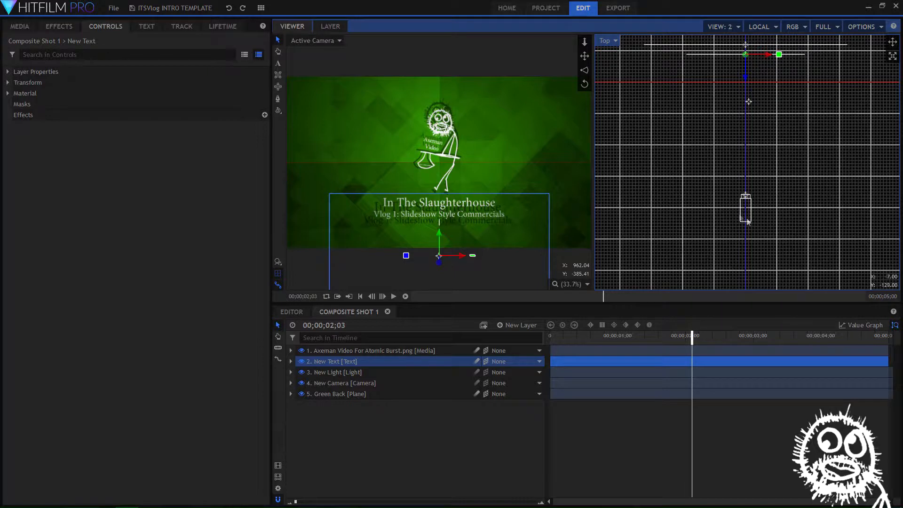
# Hide the New Text layer and the Axeman Video logo layer in the composite shot
pyautogui.click(312, 271)
pyautogui.click(432, 438)
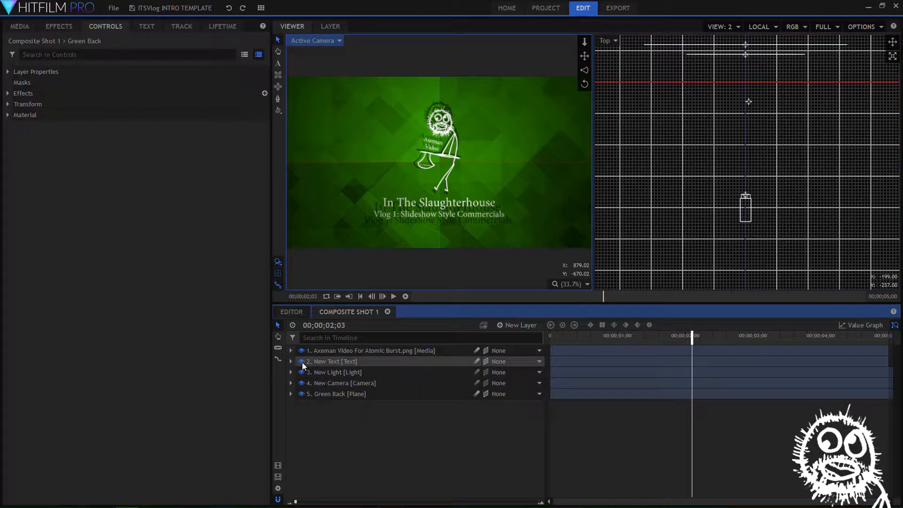
pyautogui.click(302, 361)
pyautogui.click(301, 351)
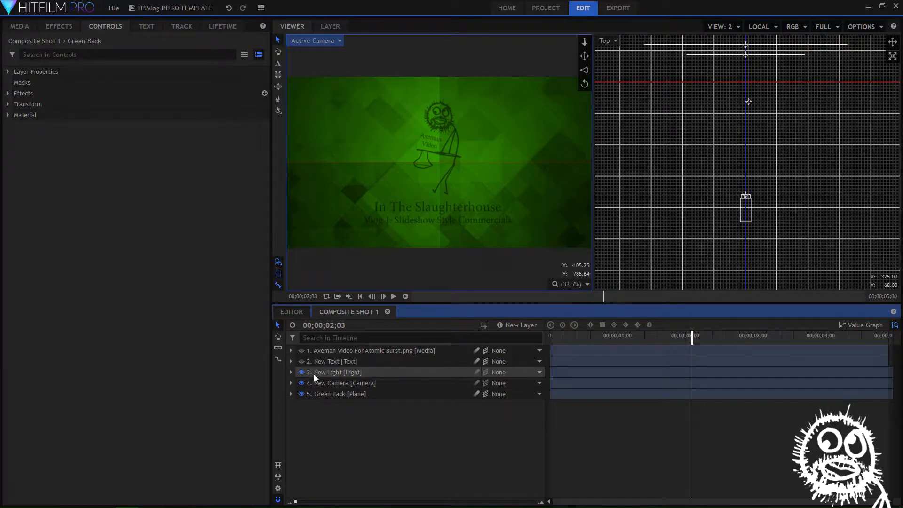
# Show the New Light layer's transform properties with its position keyframes on the timeline
pyautogui.click(330, 373)
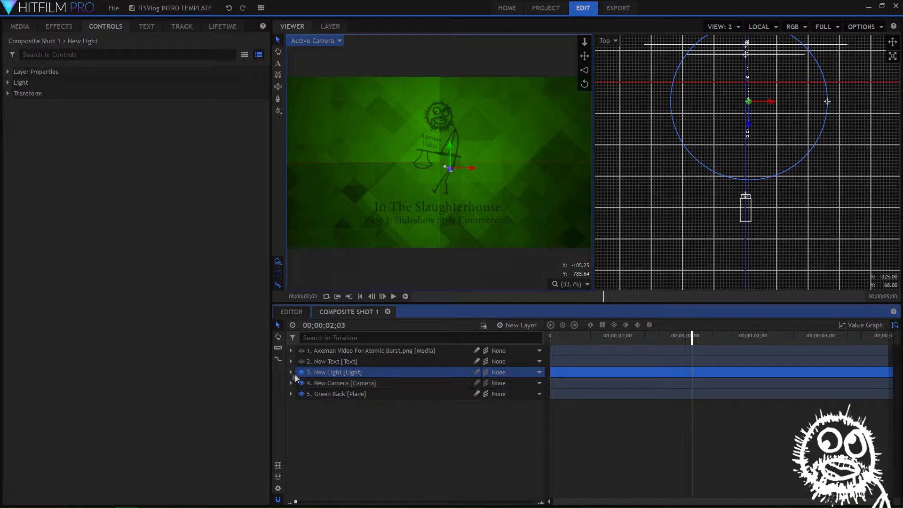
pyautogui.click(290, 372)
pyautogui.click(301, 395)
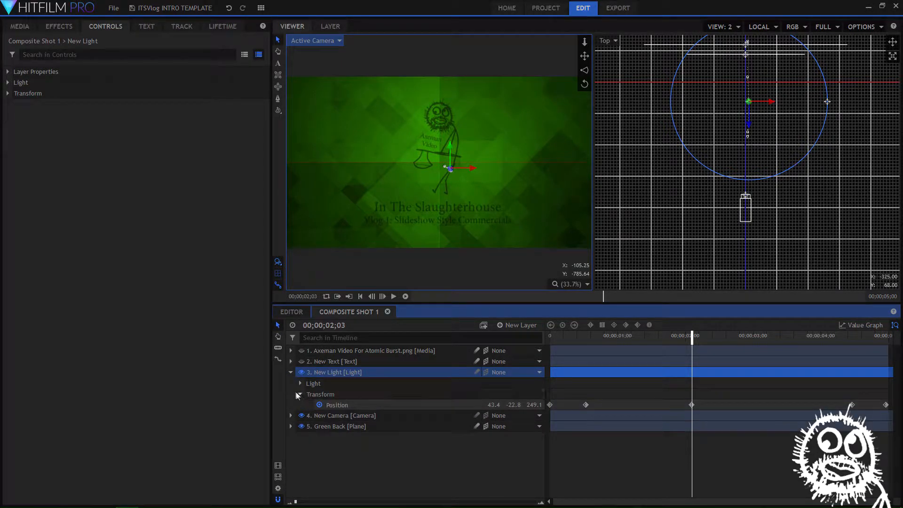
pyautogui.moveTo(691, 338)
pyautogui.mouseDown()
pyautogui.moveTo(531, 337)
pyautogui.moveTo(691, 336)
pyautogui.mouseUp()
# Examine the Fractal Noise effect settings on the Green Back plane, and close its property groups again
pyautogui.click(291, 426)
pyautogui.click(300, 459)
pyautogui.click(300, 459)
pyautogui.click(300, 448)
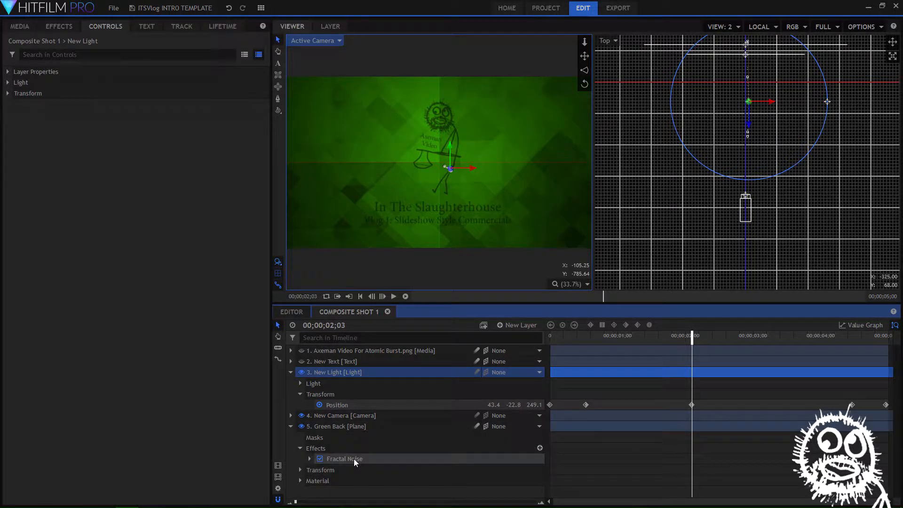
pyautogui.click(354, 459)
pyautogui.click(309, 459)
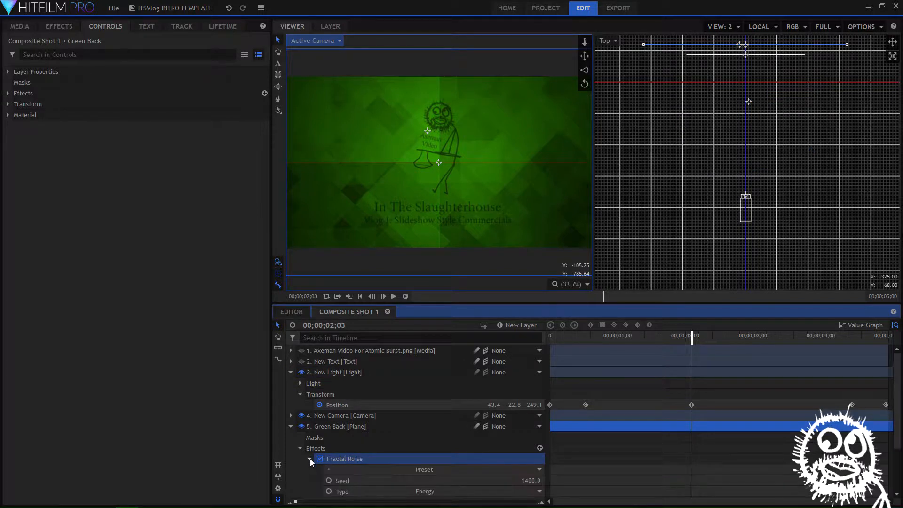
pyautogui.scroll(-3, 380, 457)
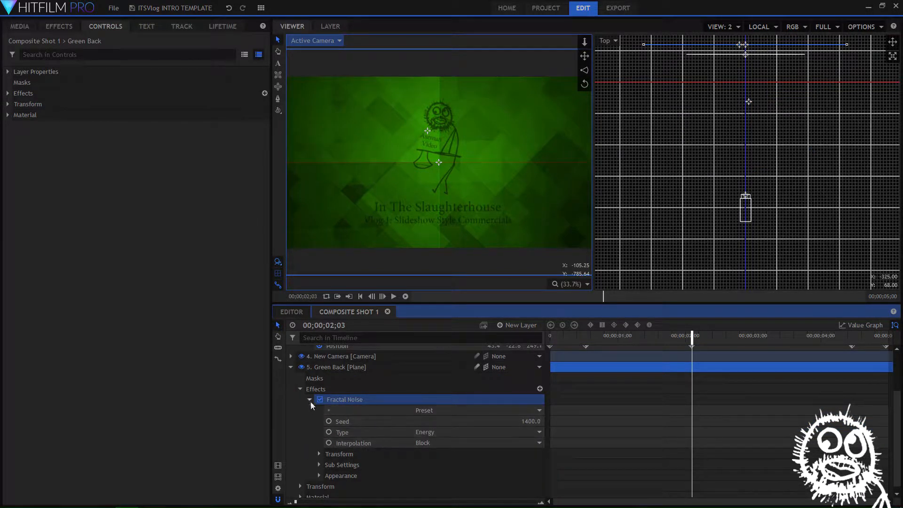
pyautogui.click(309, 400)
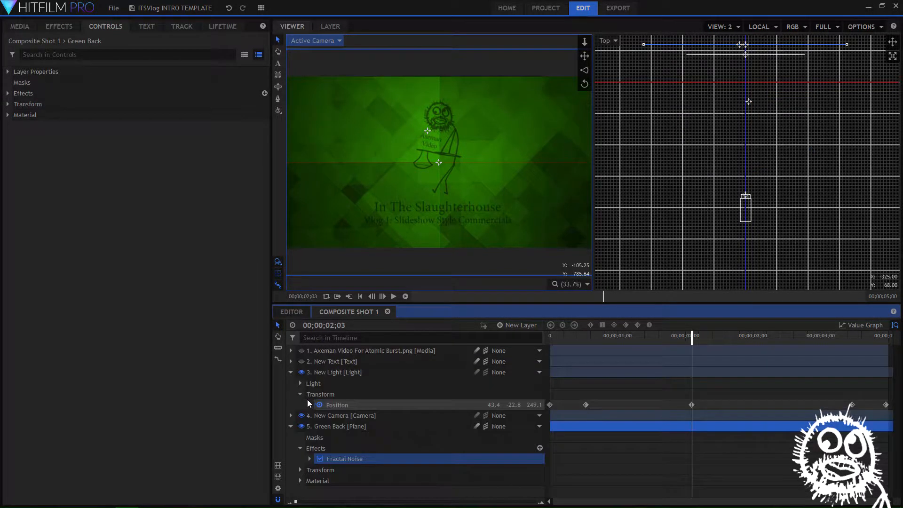
pyautogui.click(300, 447)
pyautogui.click(291, 426)
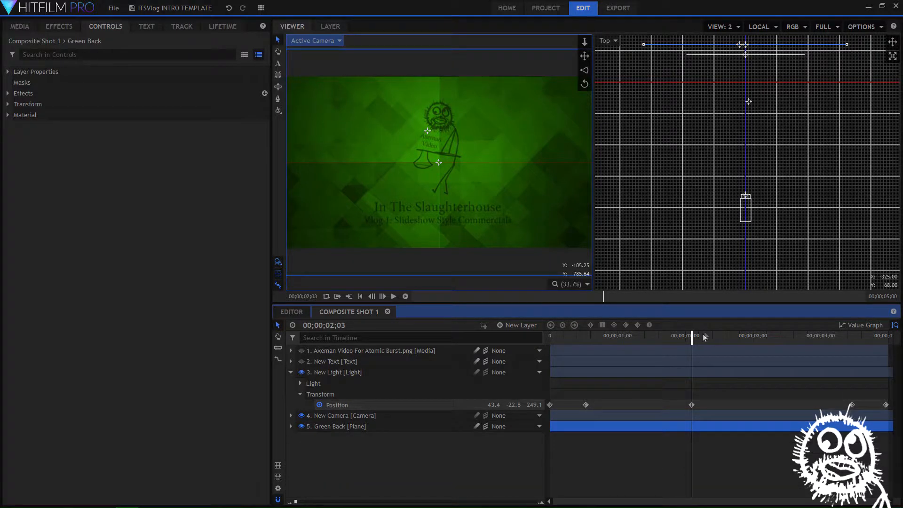
# Try re-keyframing the New Light from about -402.1, -22.8, 185.7 at the start to a spot farther right at 00;00;04;29
pyautogui.moveTo(692, 338); pyautogui.dragTo(360, 380)
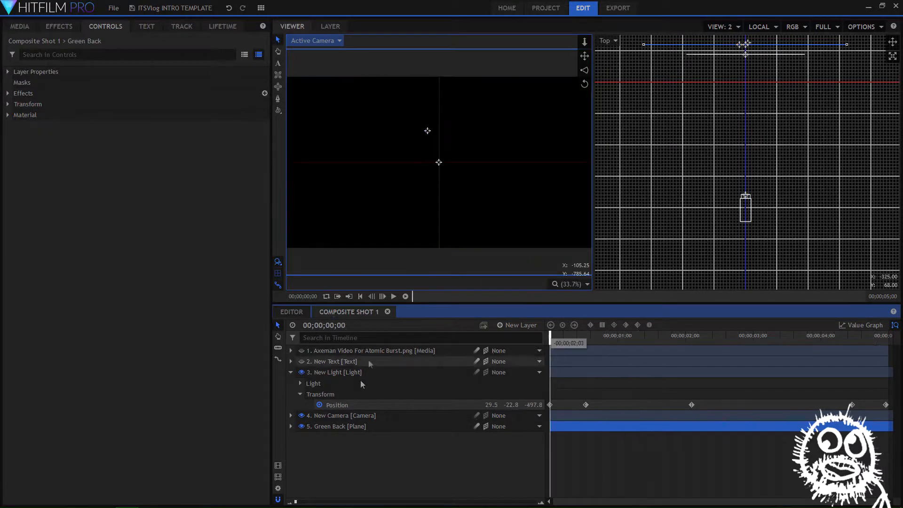
pyautogui.click(320, 405)
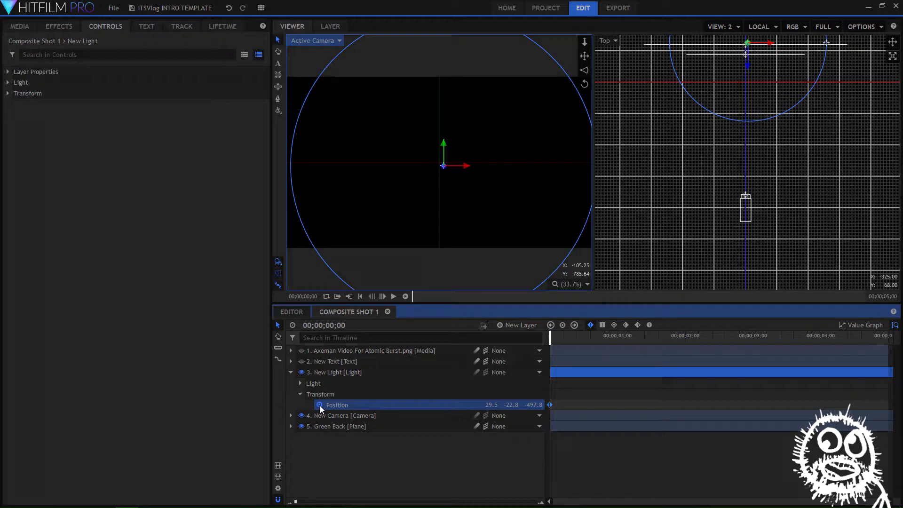
pyautogui.moveTo(747, 66); pyautogui.dragTo(736, 99)
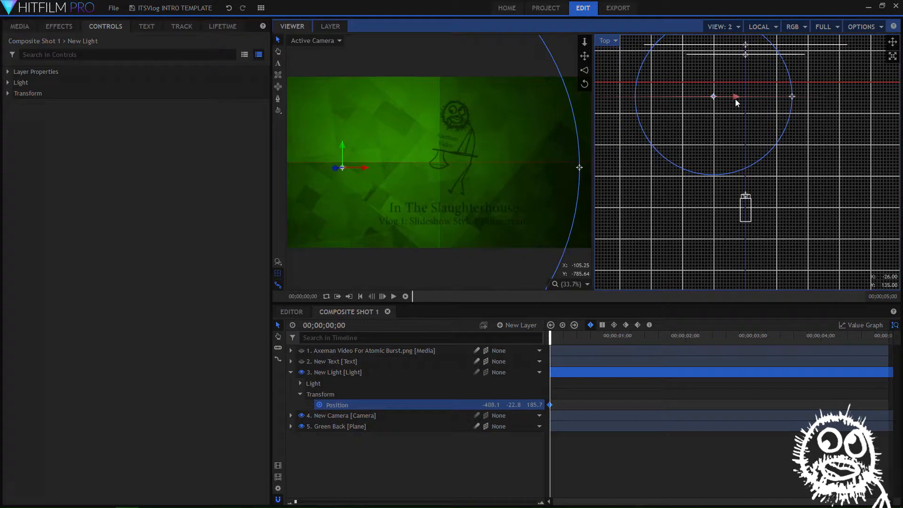
pyautogui.moveTo(556, 340); pyautogui.dragTo(886, 339)
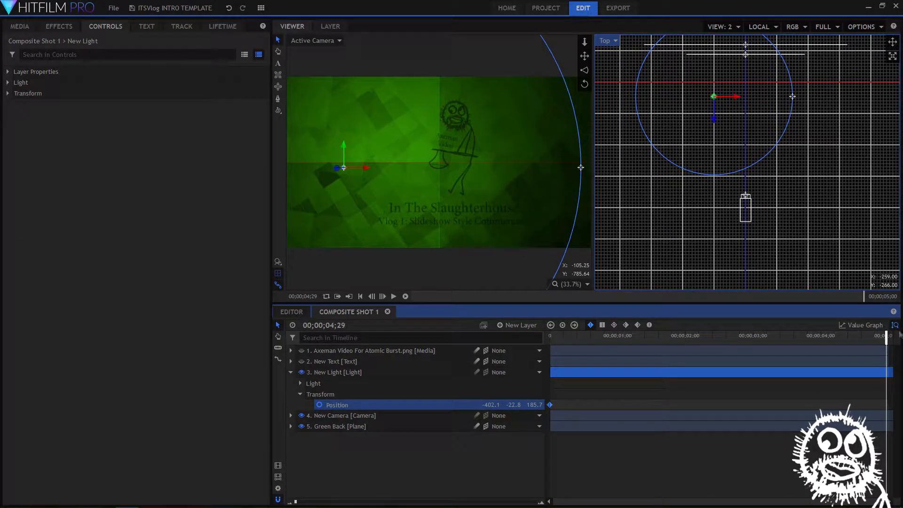
pyautogui.moveTo(363, 168); pyautogui.dragTo(532, 180)
pyautogui.moveTo(887, 340); pyautogui.dragTo(496, 339)
# Clear the New Light's position keyframes, move it to about -713.9, -22.8, 731.6, and keyframe that position at 00;00;00;00
pyautogui.click(320, 405)
pyautogui.moveTo(334, 171); pyautogui.dragTo(169, 220)
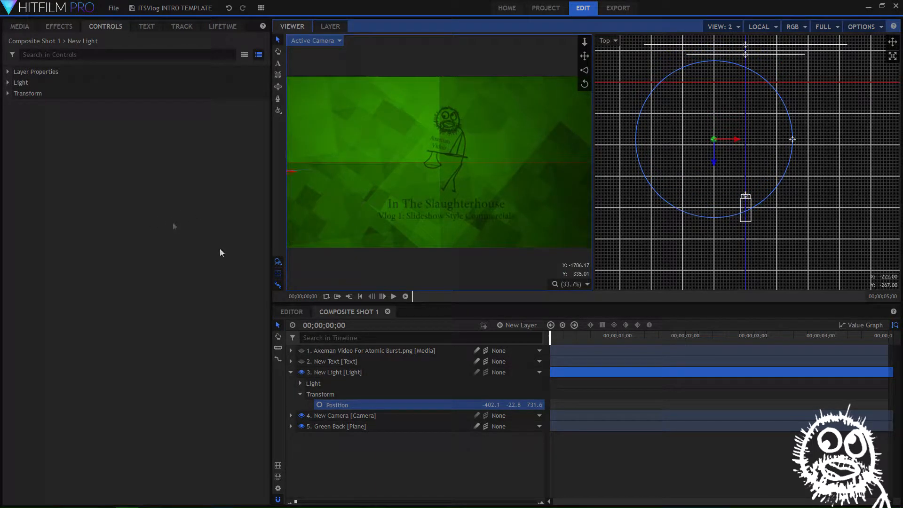
pyautogui.moveTo(736, 140); pyautogui.dragTo(712, 155)
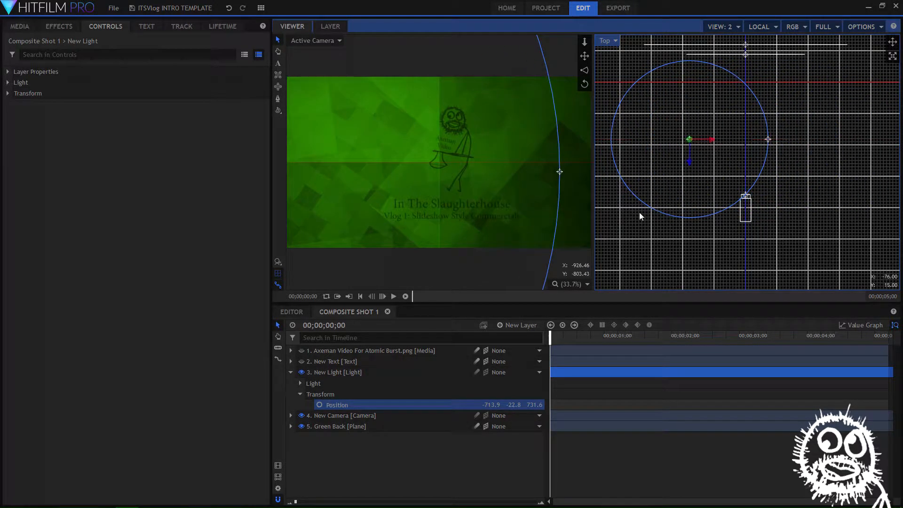
pyautogui.click(319, 405)
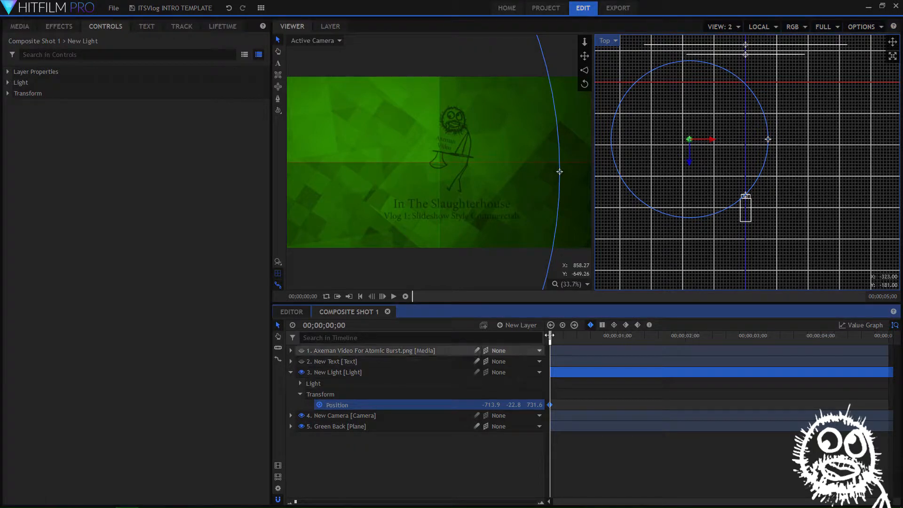
# At 00;00;04;29, move the New Light along X to about 719.1 as a second position keyframe, and return to the start
pyautogui.moveTo(550, 335); pyautogui.dragTo(891, 326)
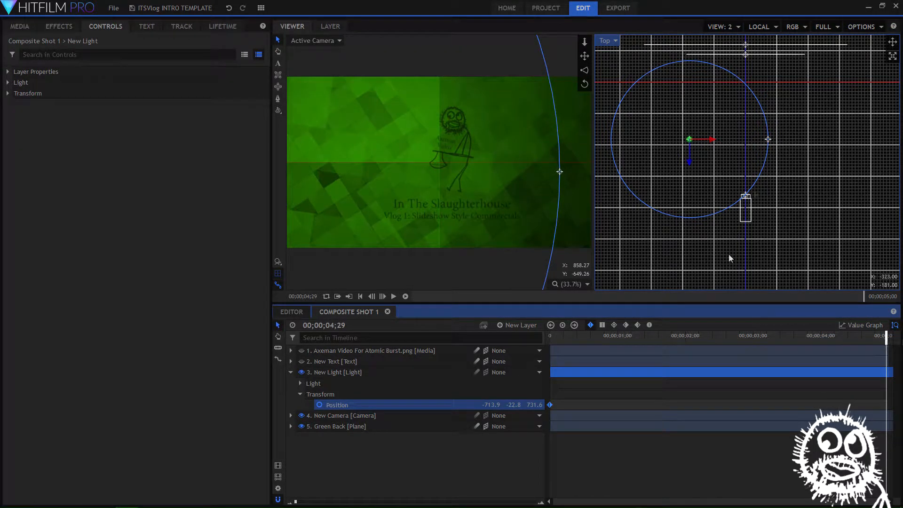
pyautogui.moveTo(714, 140); pyautogui.dragTo(717, 143)
pyautogui.moveTo(793, 154); pyautogui.dragTo(825, 158)
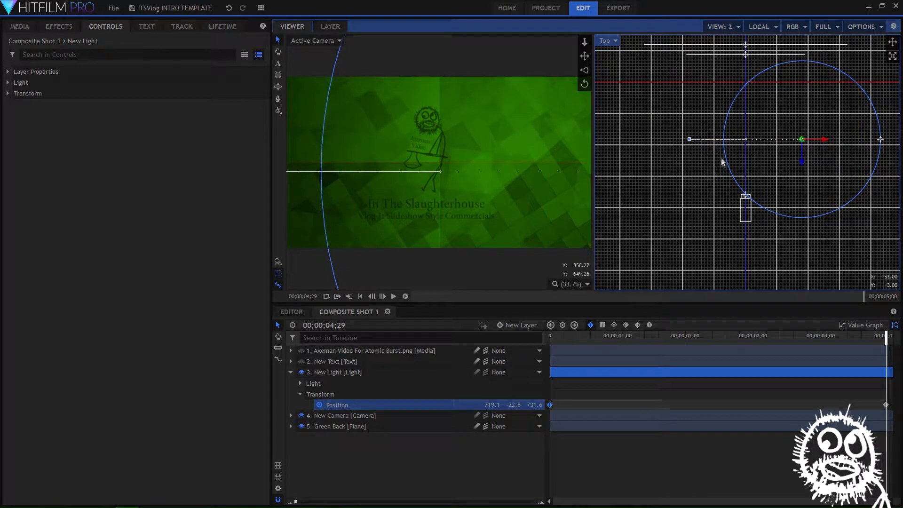
pyautogui.moveTo(886, 335); pyautogui.dragTo(541, 344)
pyautogui.click(290, 372)
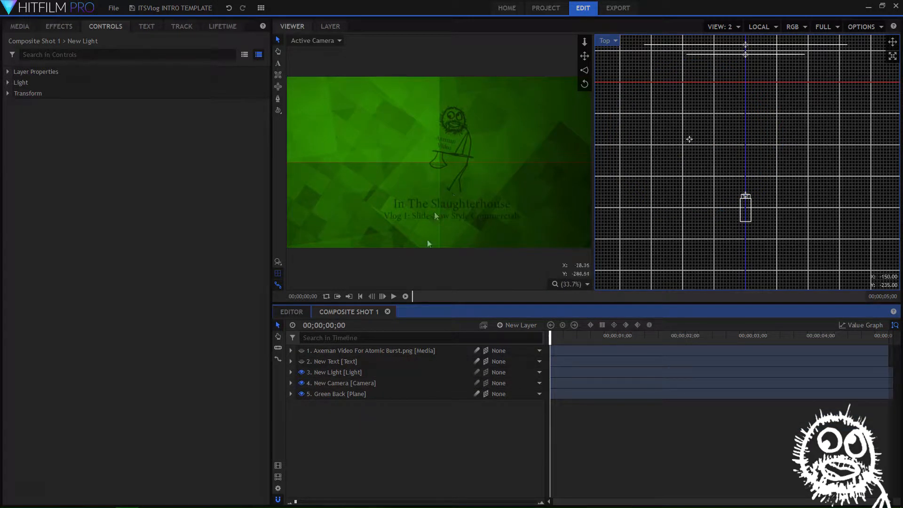
# Duplicate the Green Back plane and slide the two planes apart along X in the Top view, the lower layer rightward and the upper leftward
pyautogui.click(333, 393)
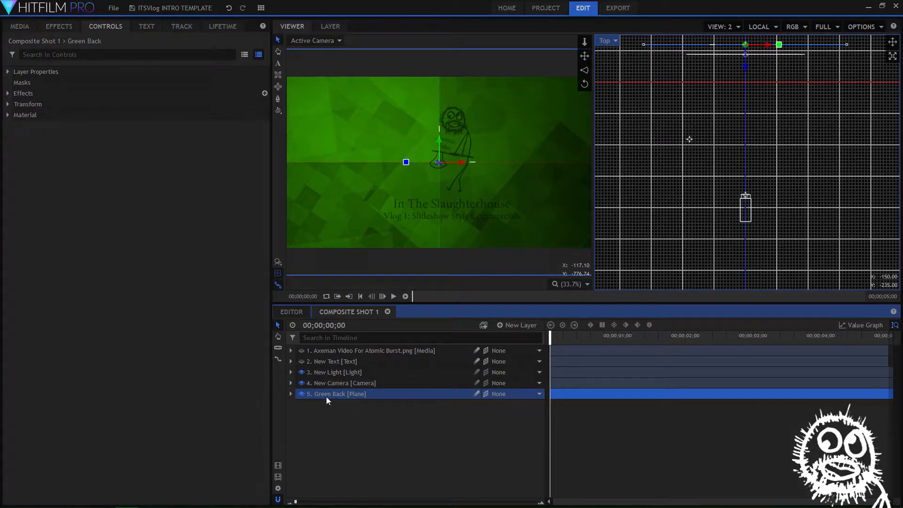
pyautogui.hotkey('ctrl', 'd')
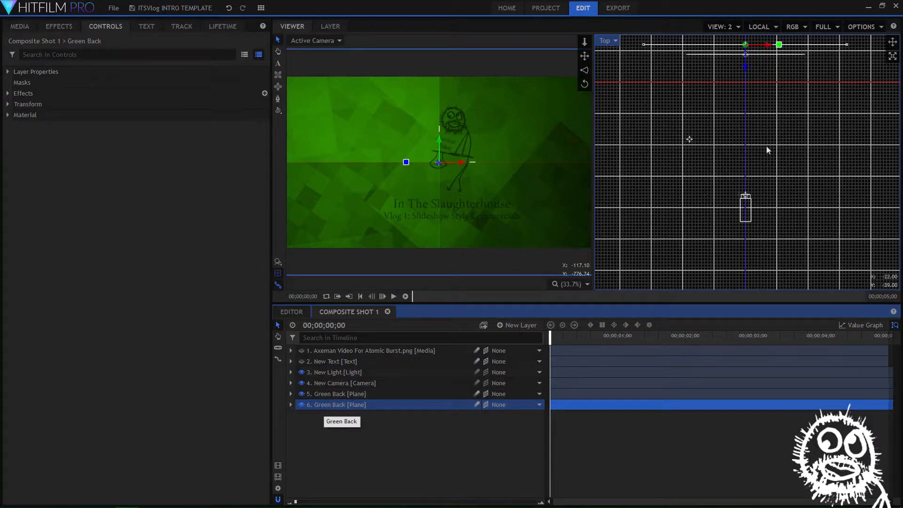
pyautogui.click(769, 48)
pyautogui.moveTo(794, 49); pyautogui.dragTo(805, 48)
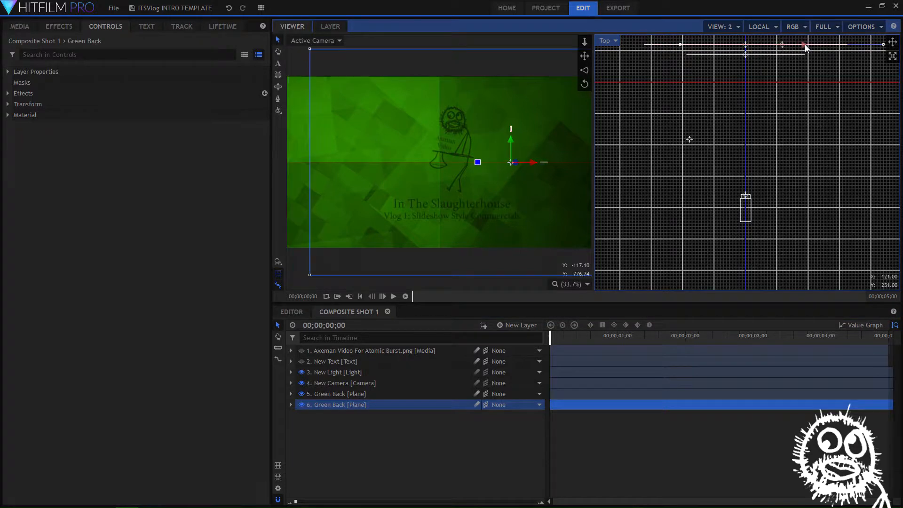
pyautogui.click(331, 391)
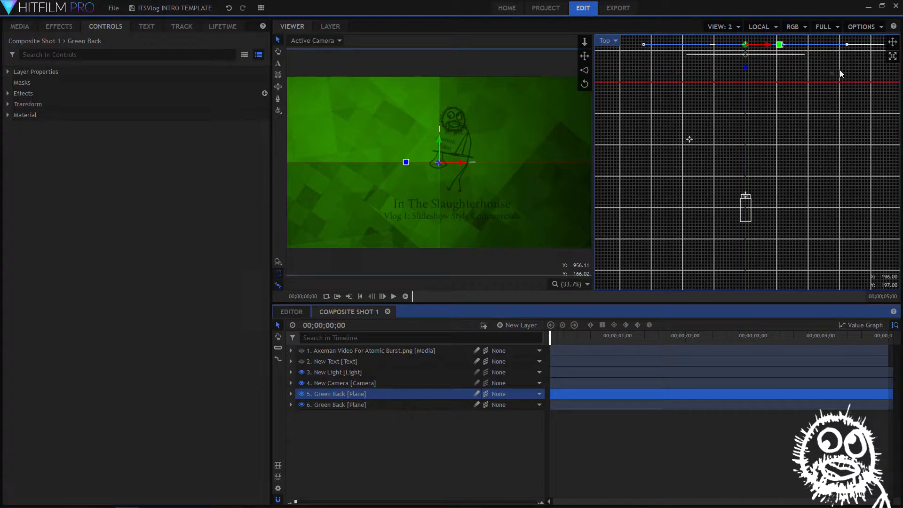
pyautogui.moveTo(767, 47); pyautogui.dragTo(728, 49)
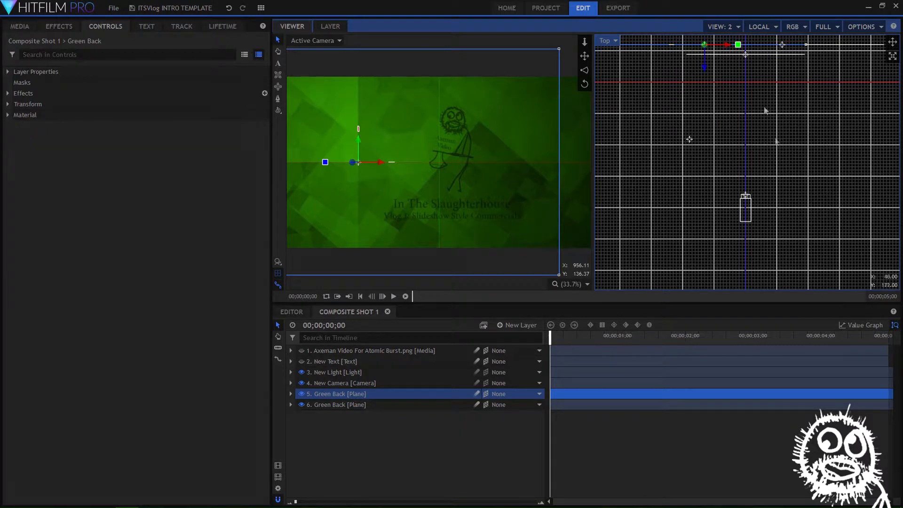
# Rotate the two Green Back planes slightly in opposite directions in the Top view so they cross behind the title
pyautogui.moveTo(764, 103); pyautogui.dragTo(748, 183)
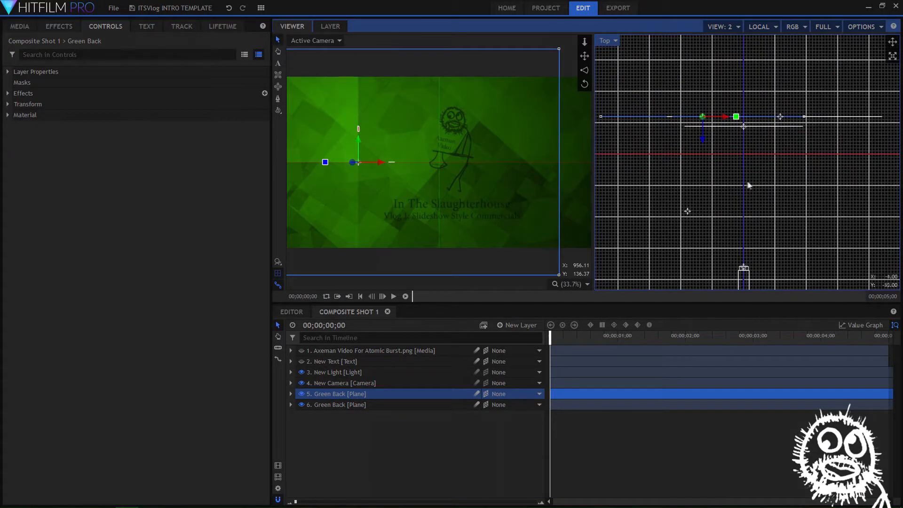
pyautogui.moveTo(737, 119); pyautogui.dragTo(739, 109)
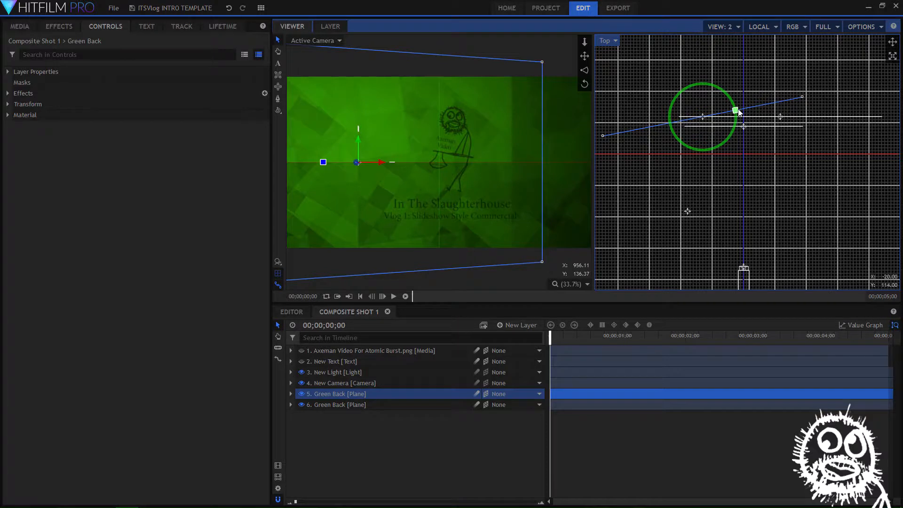
pyautogui.click(324, 405)
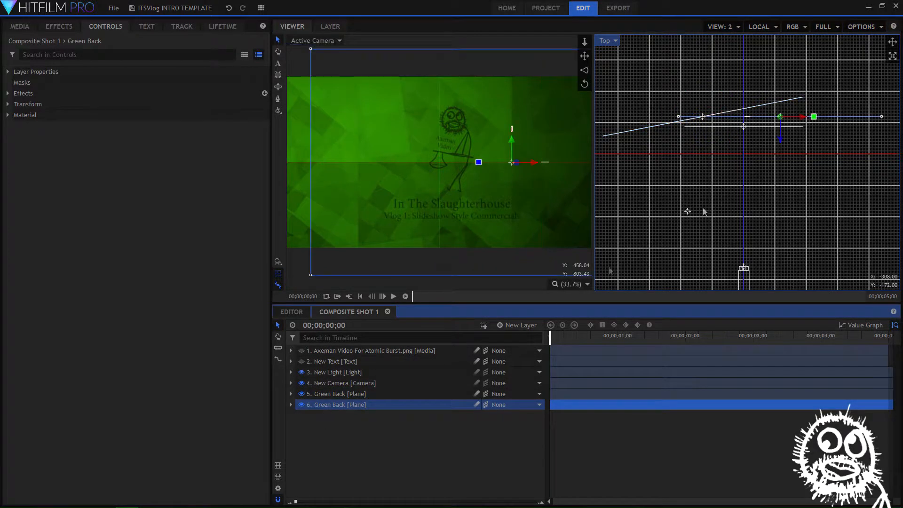
pyautogui.moveTo(814, 118); pyautogui.dragTo(812, 124)
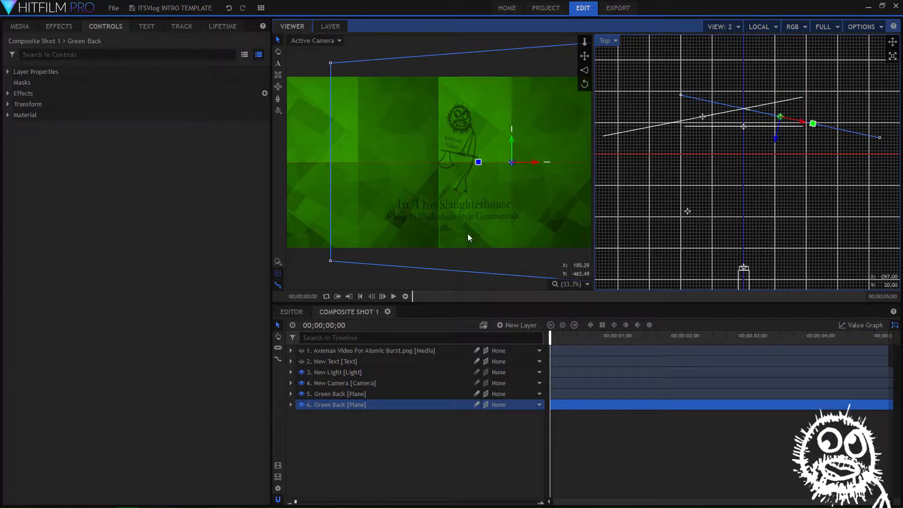
# At 00;00;02;12, rotate both Green Back planes more steeply in opposite directions, angling their outer ends toward the camera
pyautogui.moveTo(551, 337); pyautogui.dragTo(554, 316)
pyautogui.moveTo(654, 315); pyautogui.dragTo(712, 324)
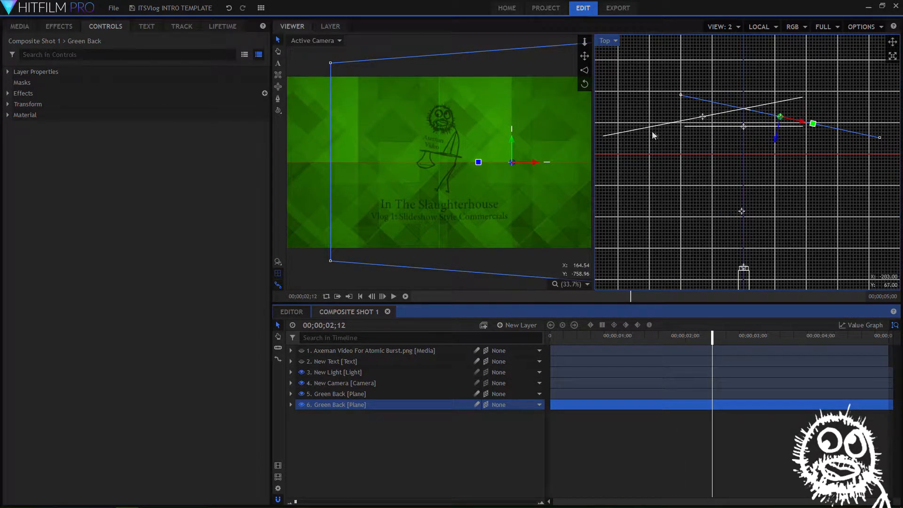
pyautogui.click(815, 129)
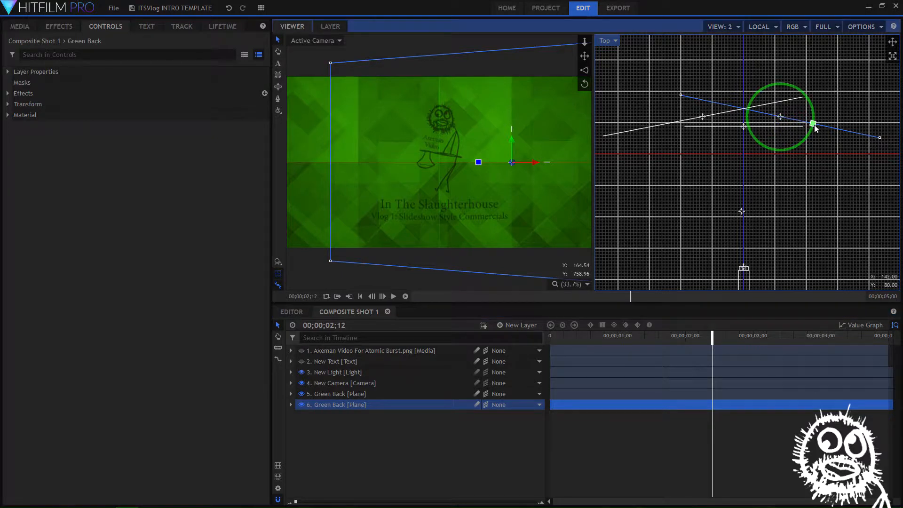
pyautogui.moveTo(815, 129); pyautogui.dragTo(815, 144)
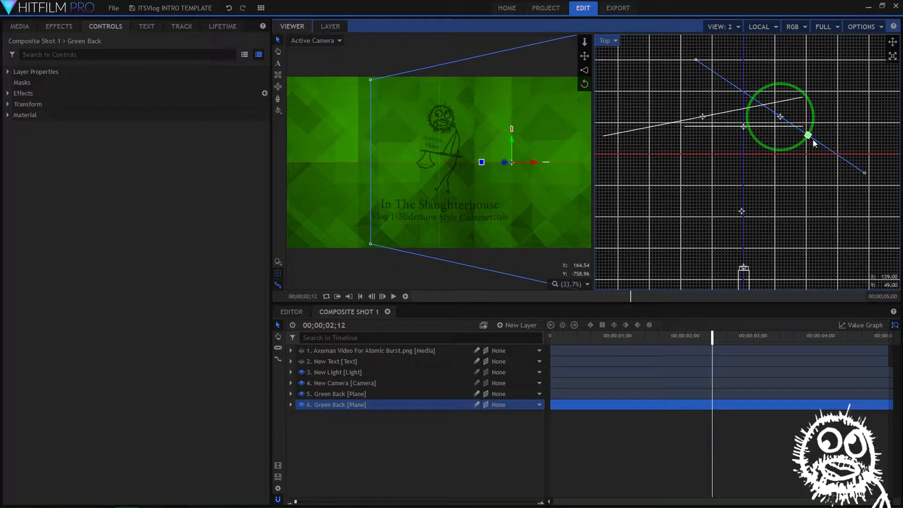
pyautogui.click(369, 394)
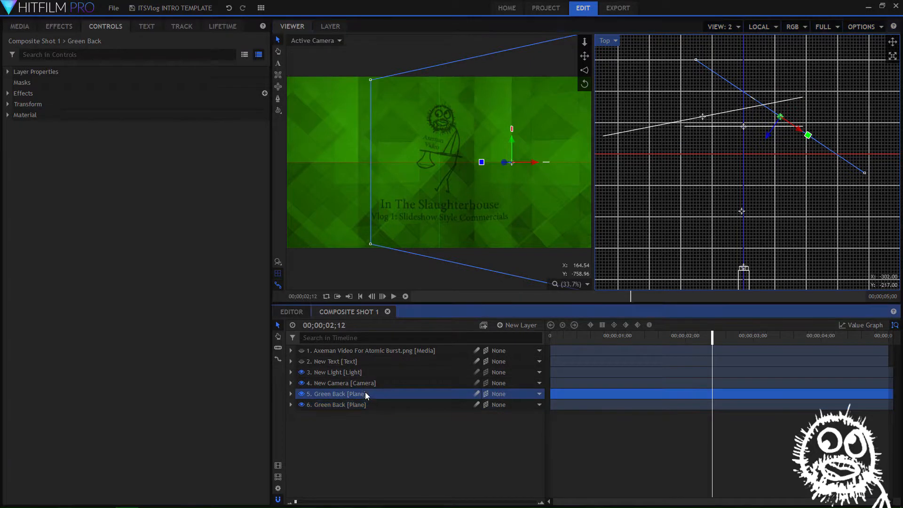
pyautogui.moveTo(737, 115); pyautogui.dragTo(734, 101)
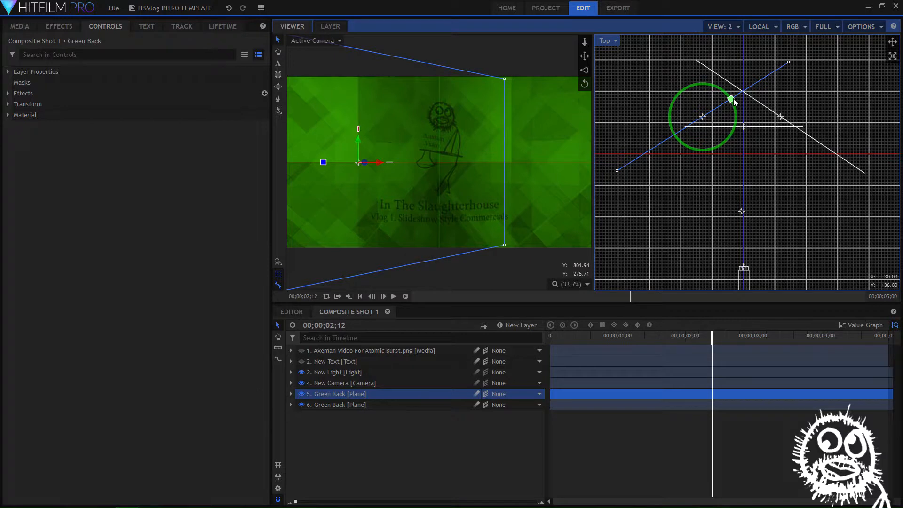
# Scrub through the timeline to check how the moving light and shadows fall across the angled planes, ending at the first frame
pyautogui.moveTo(713, 335); pyautogui.dragTo(525, 334)
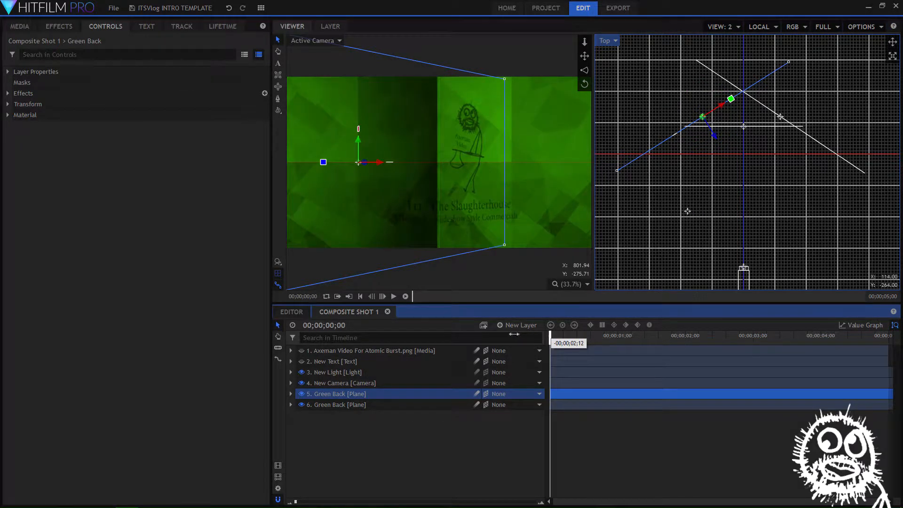
pyautogui.moveTo(551, 334); pyautogui.dragTo(668, 322)
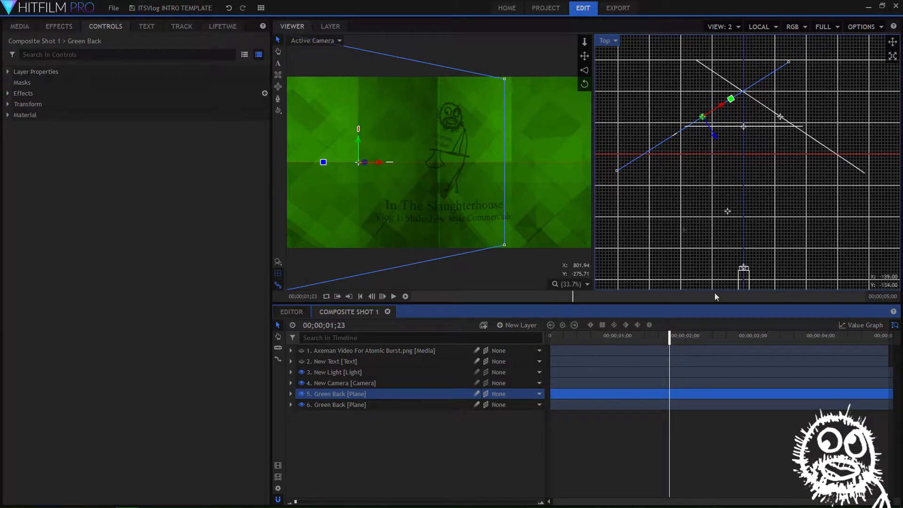
pyautogui.moveTo(673, 340); pyautogui.dragTo(810, 318)
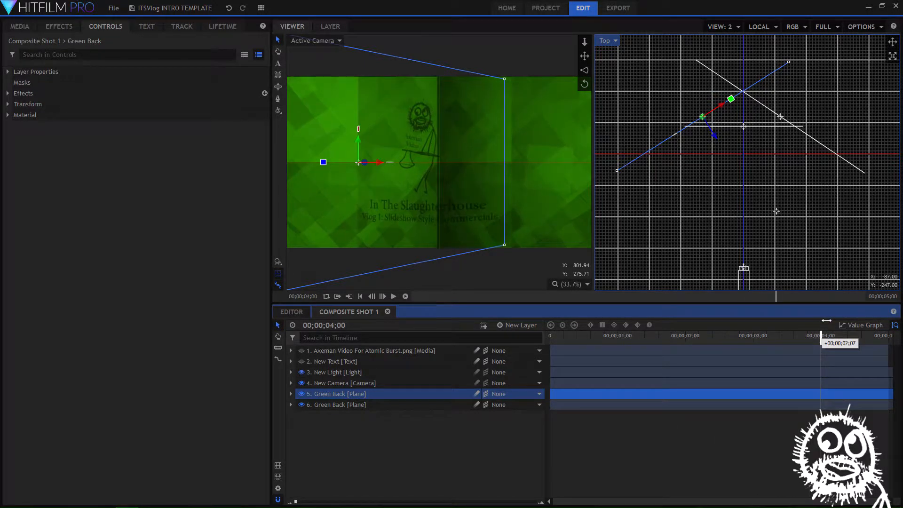
pyautogui.moveTo(827, 321); pyautogui.dragTo(542, 343)
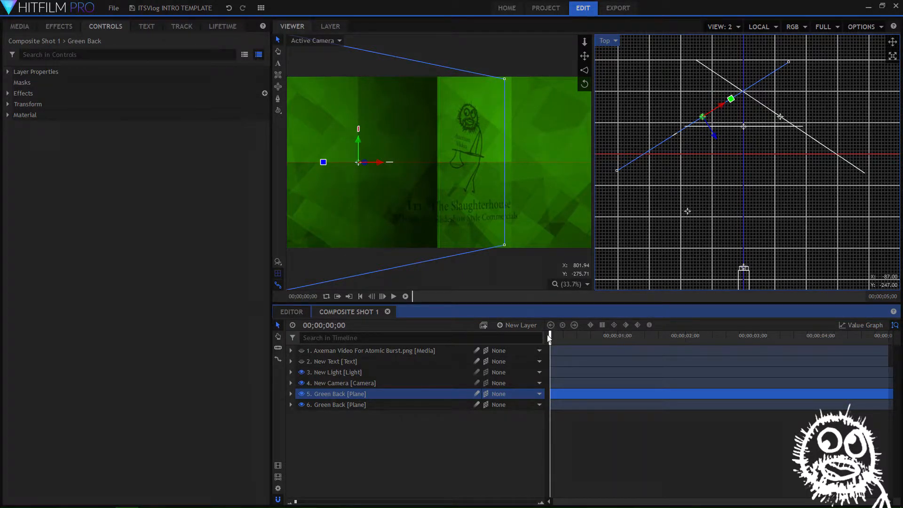
pyautogui.moveTo(553, 339)
pyautogui.mouseDown()
pyautogui.moveTo(723, 352)
pyautogui.moveTo(863, 343)
pyautogui.moveTo(548, 338)
pyautogui.mouseUp()
# Enable Position keyframing on New Camera at the first frame, try sliding the camera to X -437.7, and undo that move
pyautogui.click(324, 384)
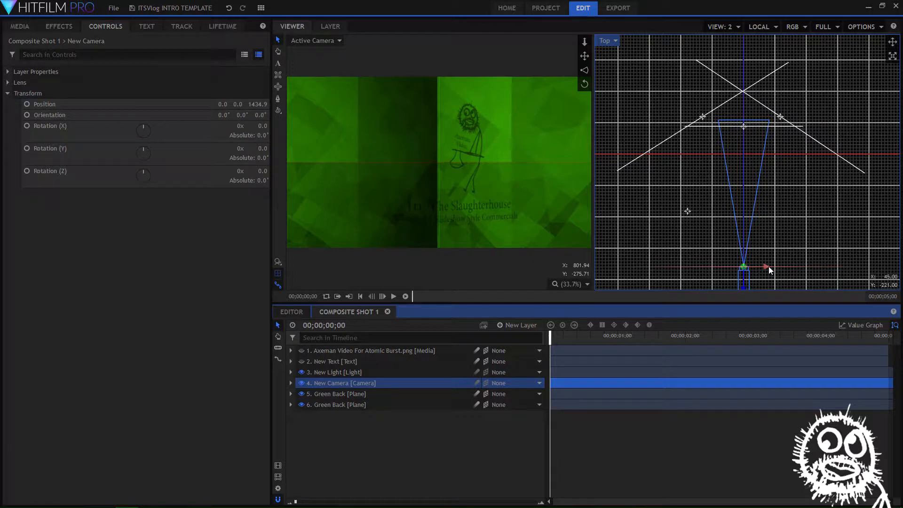
pyautogui.click(291, 383)
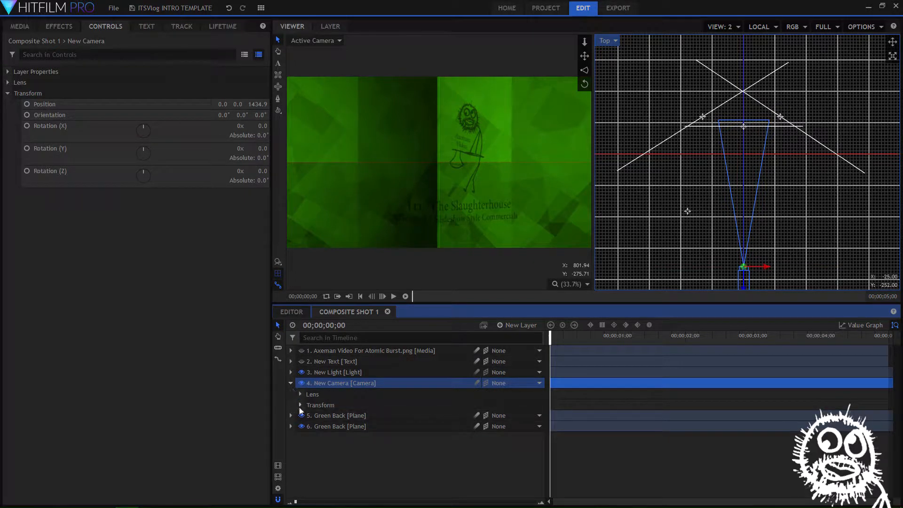
pyautogui.click(300, 405)
pyautogui.click(320, 417)
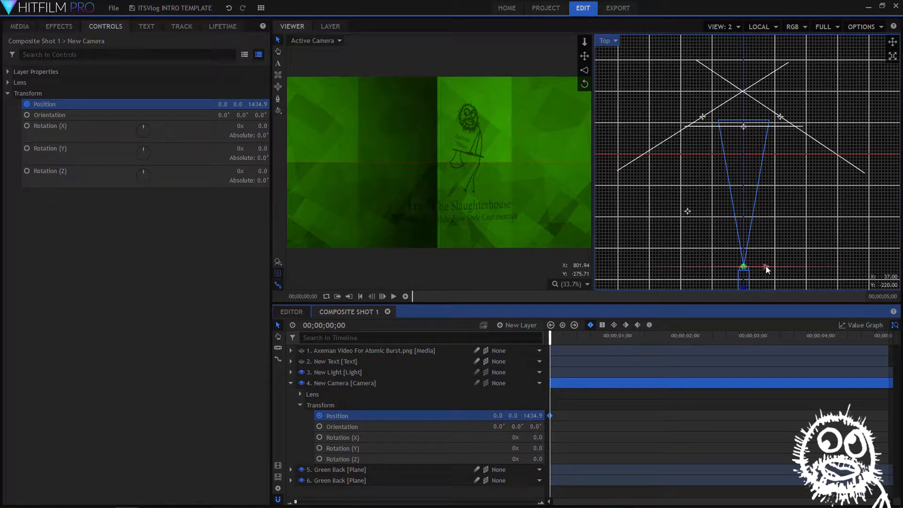
pyautogui.moveTo(766, 269); pyautogui.dragTo(733, 269)
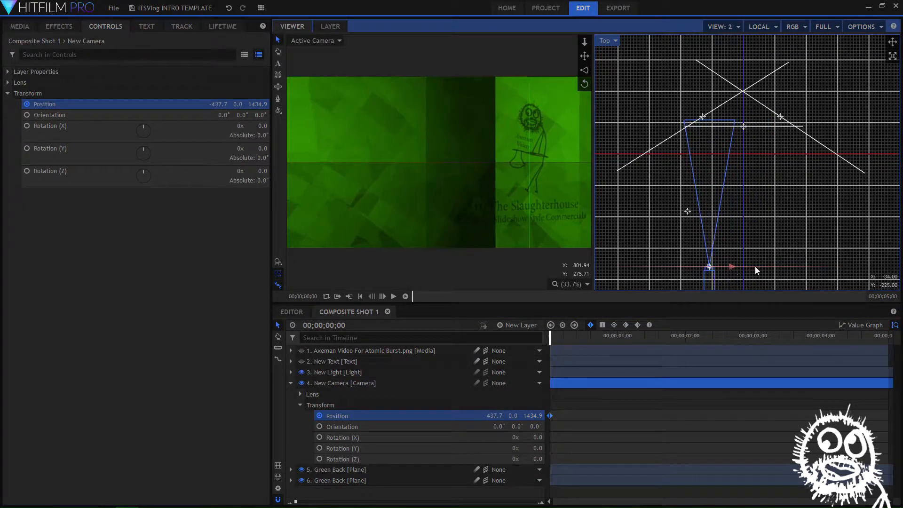
pyautogui.hotkey('ctrl', 'z')
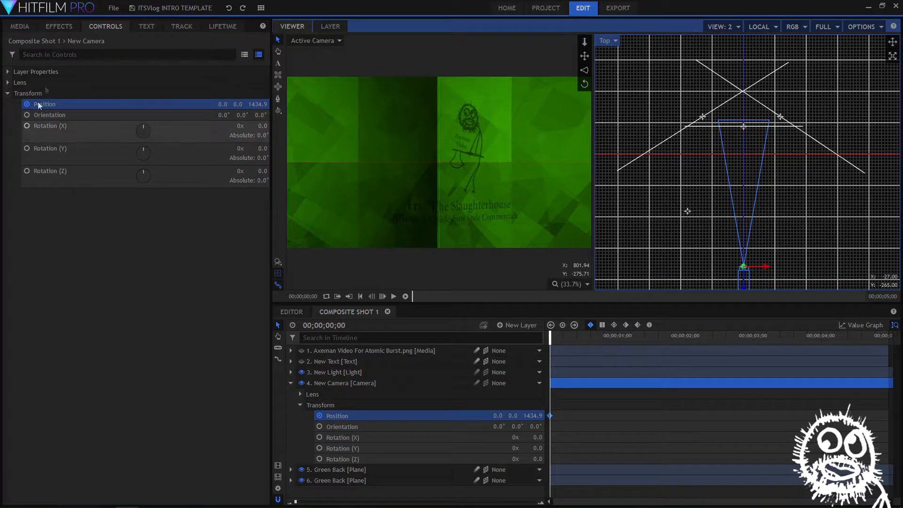
# Set New Camera's alignment to Towards Target Position
pyautogui.click(8, 74)
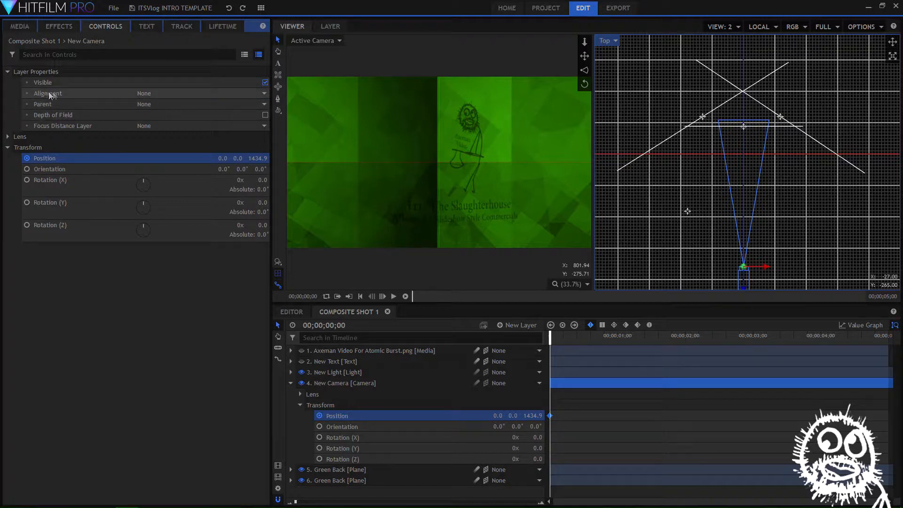
pyautogui.click(264, 96)
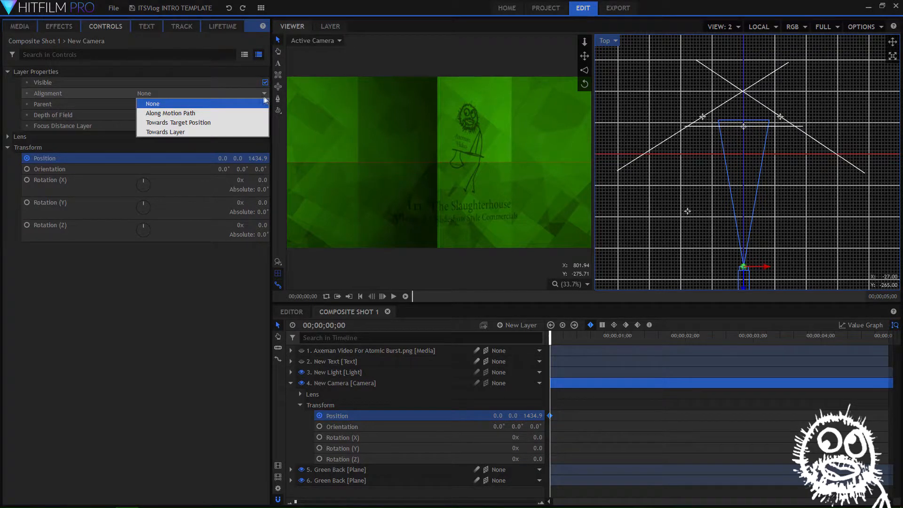
pyautogui.click(174, 123)
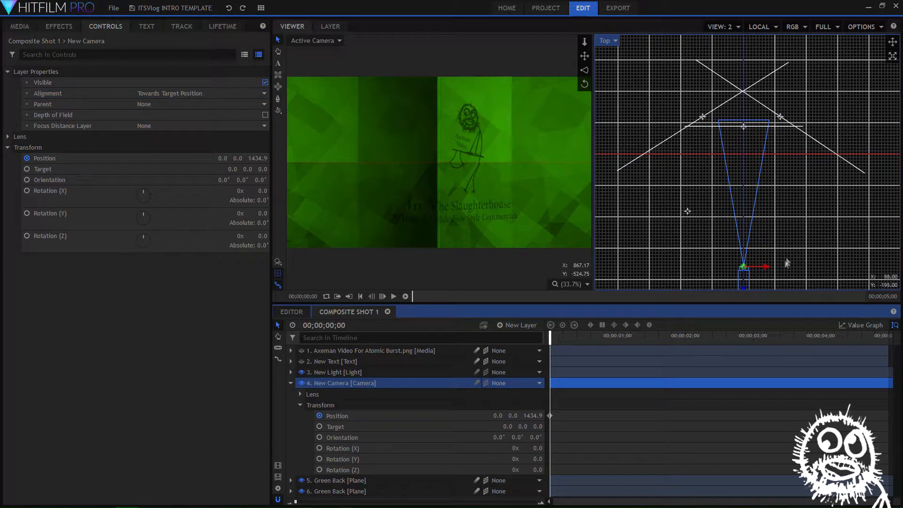
# Keyframe New Camera's position from X about 799 at the start to X about -766.8 at 00;00;04;29, and return to the start
pyautogui.moveTo(768, 268); pyautogui.dragTo(833, 249)
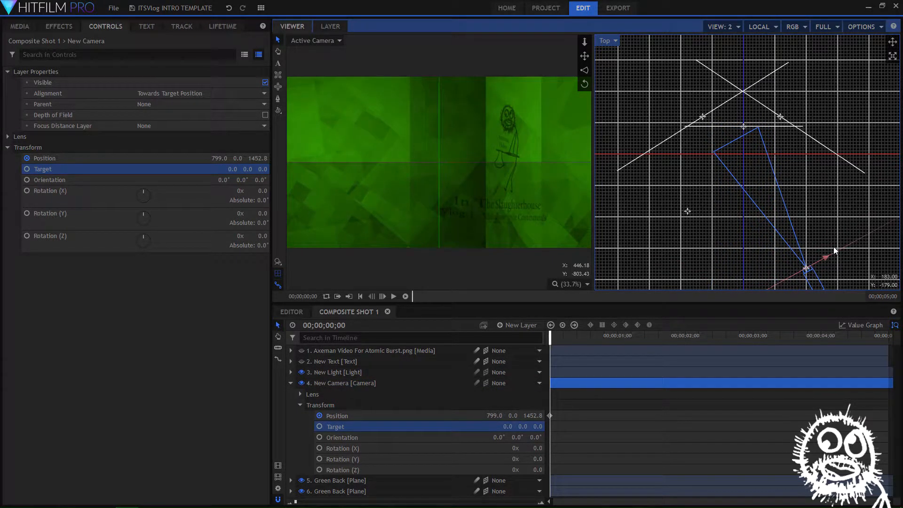
pyautogui.click(320, 415)
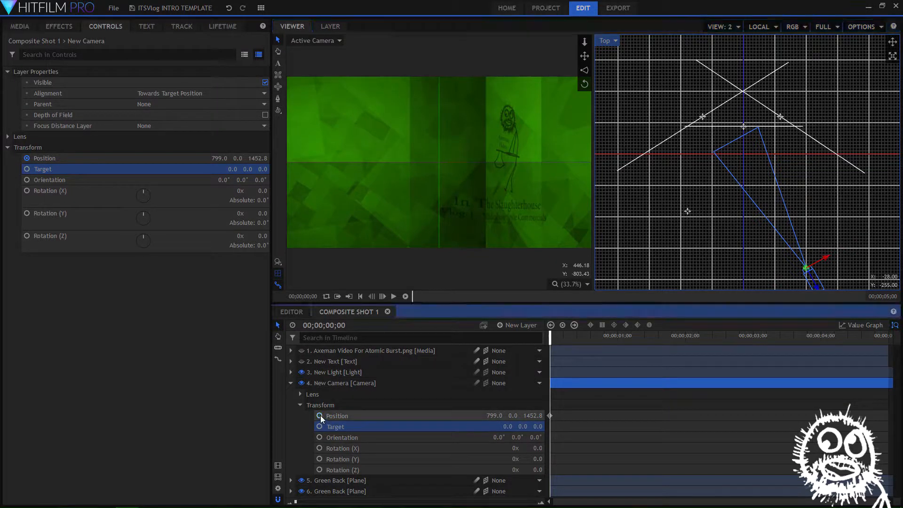
pyautogui.moveTo(550, 340); pyautogui.dragTo(899, 336)
pyautogui.moveTo(826, 256); pyautogui.dragTo(707, 281)
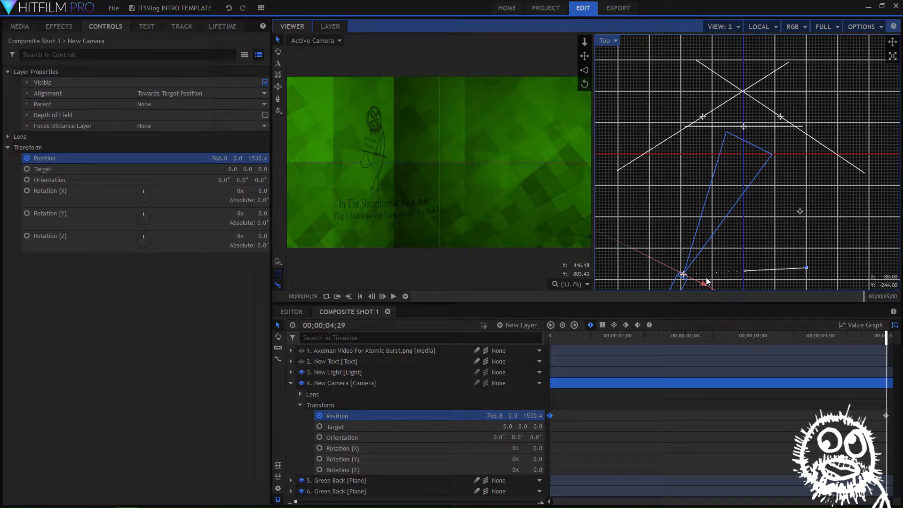
pyautogui.moveTo(881, 349); pyautogui.dragTo(749, 341)
pyautogui.moveTo(742, 340); pyautogui.dragTo(549, 341)
# Collapse the camera layer's properties and lower the New Light's intensity to 39
pyautogui.click(290, 372)
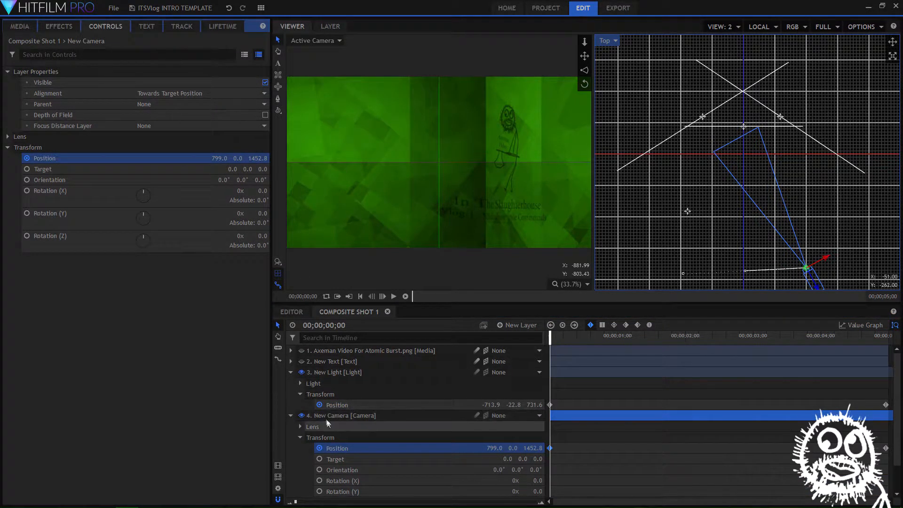
pyautogui.click(290, 373)
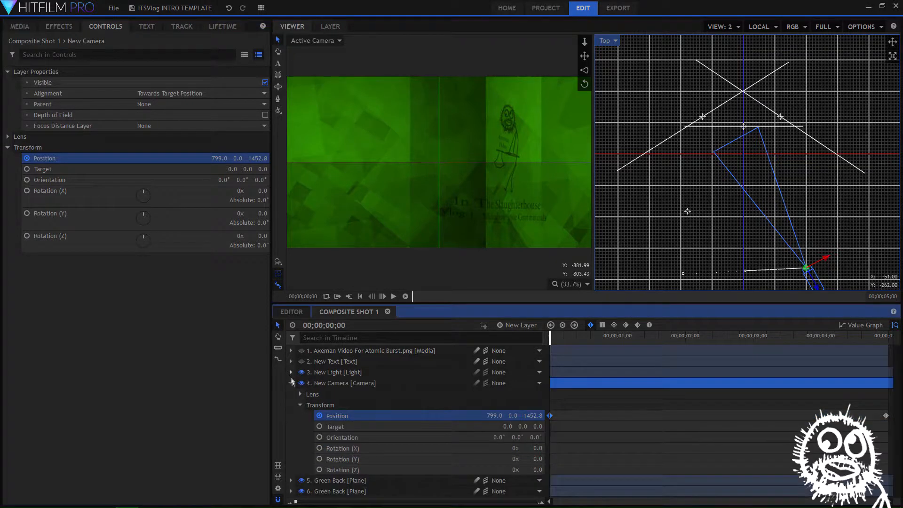
pyautogui.click(290, 383)
pyautogui.click(329, 372)
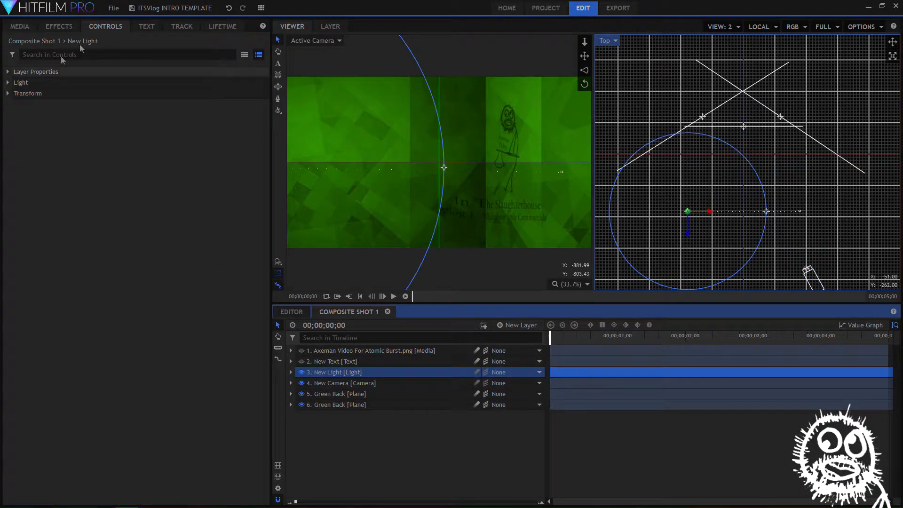
pyautogui.click(8, 83)
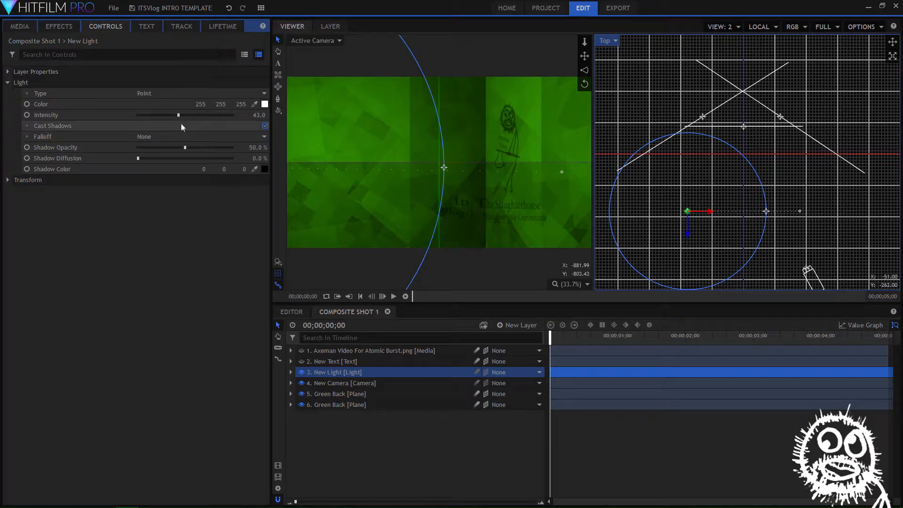
pyautogui.moveTo(177, 117); pyautogui.dragTo(177, 117)
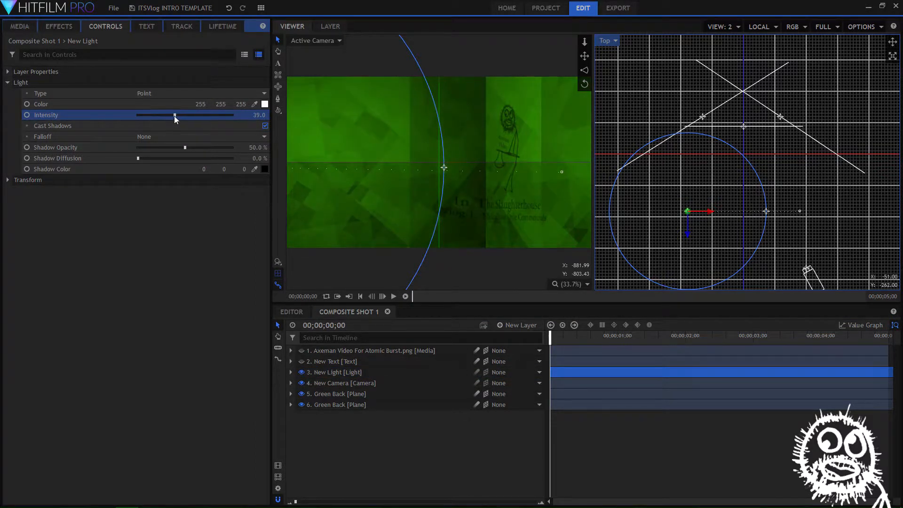
pyautogui.moveTo(549, 332); pyautogui.dragTo(764, 325)
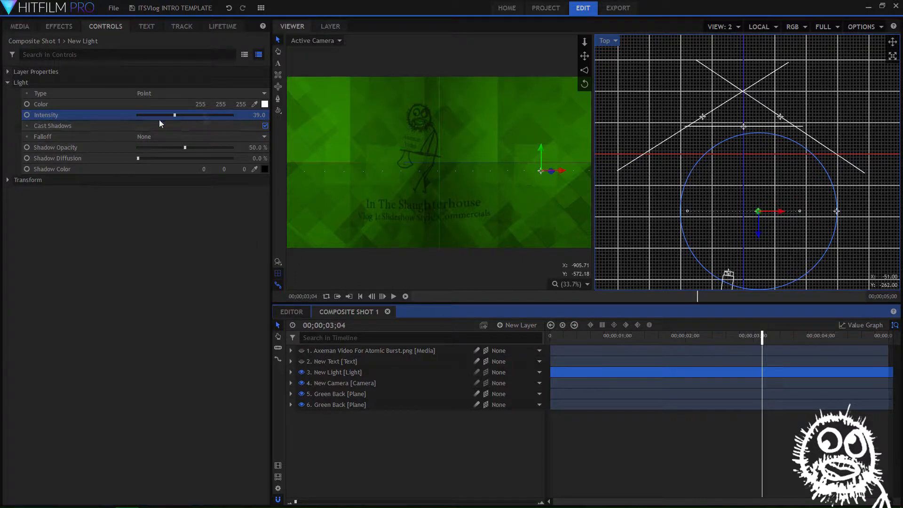
# Change the New Light's type to Spot and widen its cone angle to 81°
pyautogui.click(158, 94)
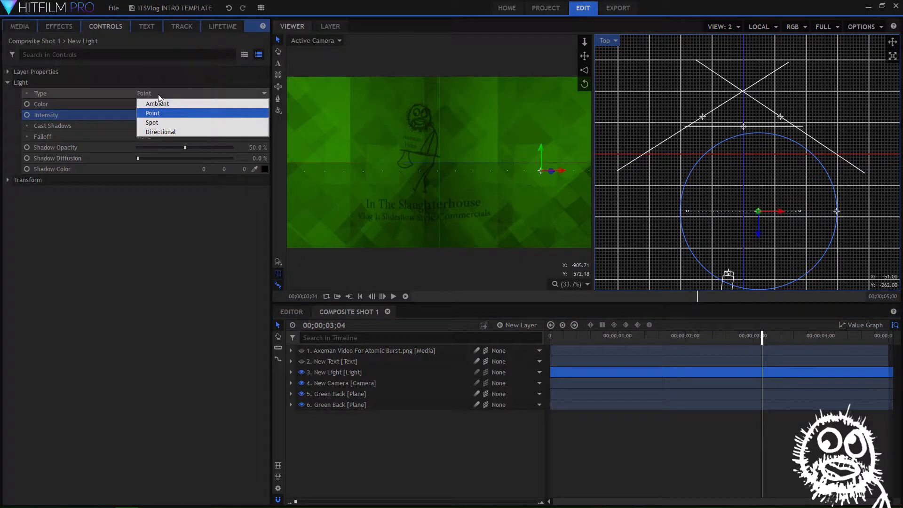
pyautogui.click(159, 123)
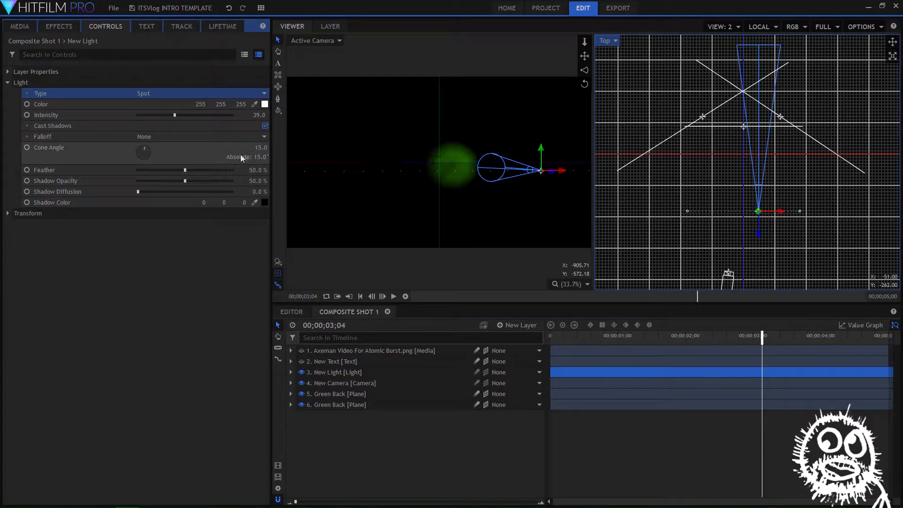
pyautogui.moveTo(257, 147)
pyautogui.mouseDown()
pyautogui.moveTo(292, 146)
pyautogui.moveTo(256, 147)
pyautogui.mouseUp()
pyautogui.moveTo(762, 336); pyautogui.dragTo(546, 337)
# Raise the spot light's feather to 94% and widen its cone angle further
pyautogui.moveTo(256, 170); pyautogui.dragTo(257, 170)
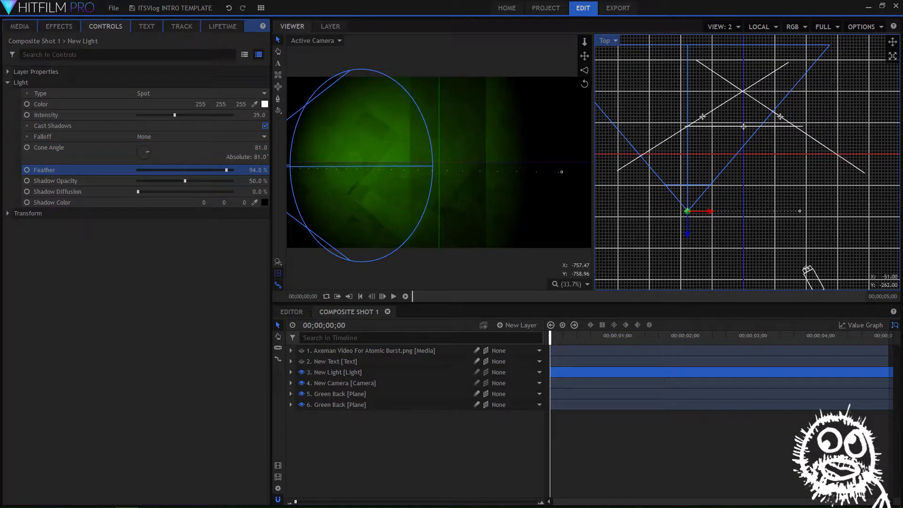
pyautogui.moveTo(260, 147); pyautogui.dragTo(269, 147)
pyautogui.moveTo(552, 337); pyautogui.dragTo(779, 335)
# Deselect the Green Back plane, and switch the viewer to a single view with the grid hidden
pyautogui.click(355, 72)
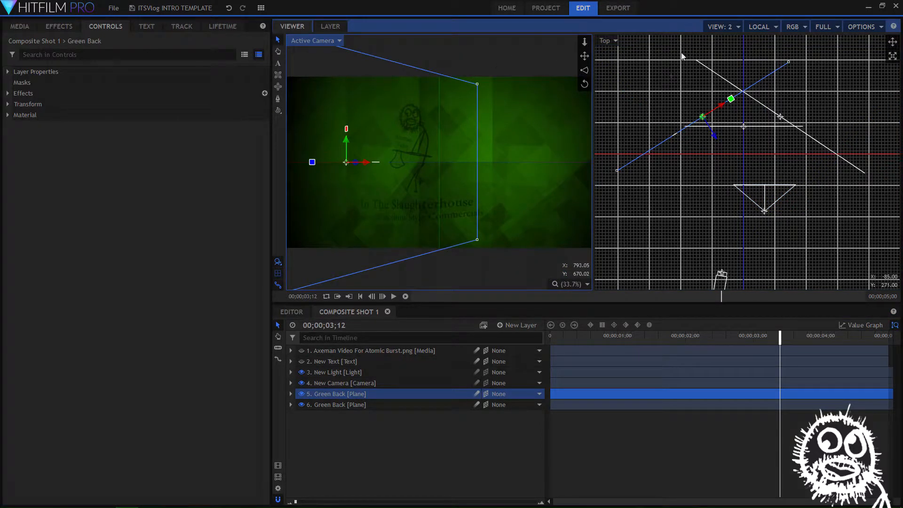
pyautogui.click(469, 496)
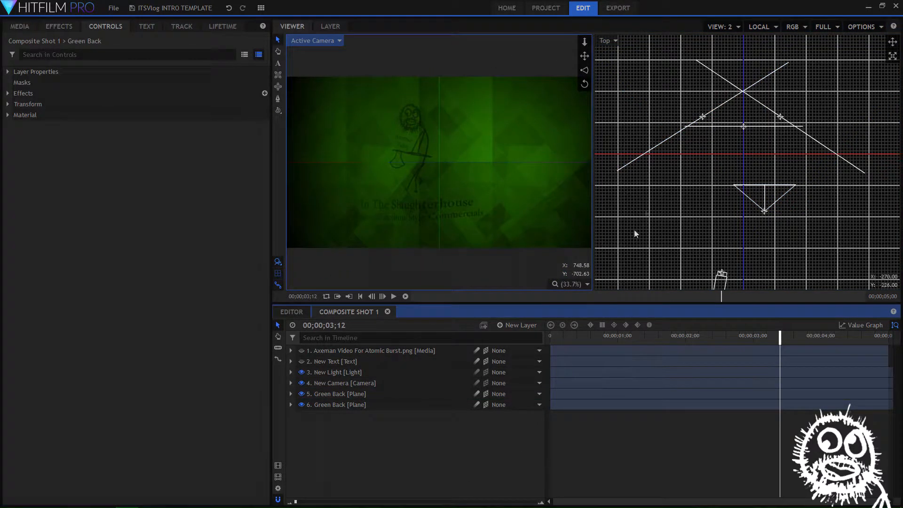
pyautogui.click(737, 28)
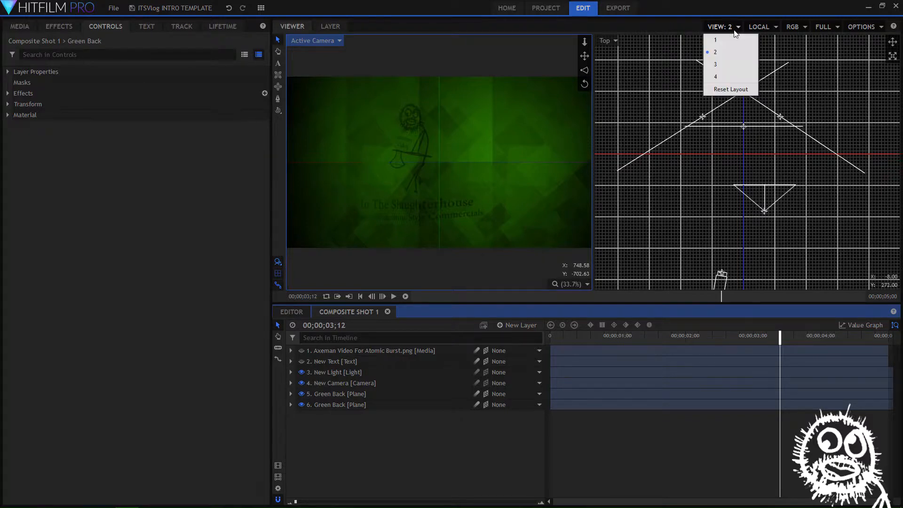
pyautogui.click(726, 43)
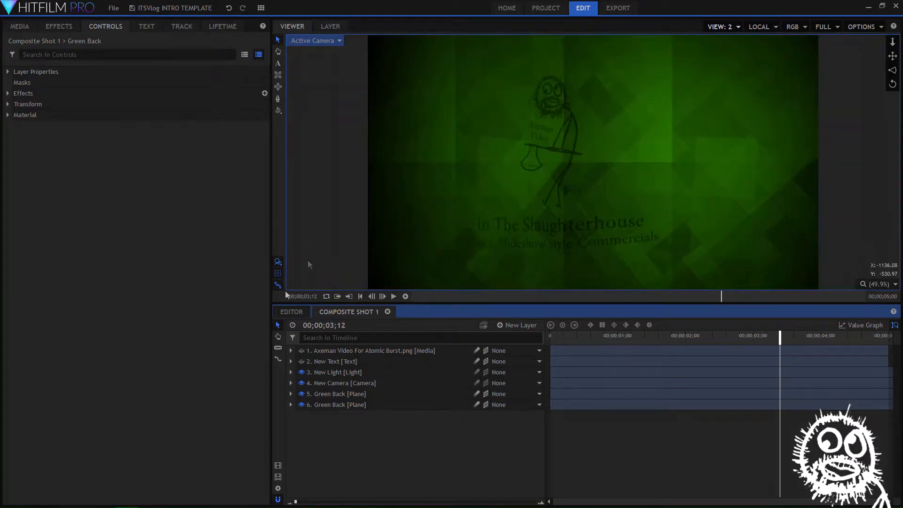
pyautogui.click(279, 273)
pyautogui.click(277, 274)
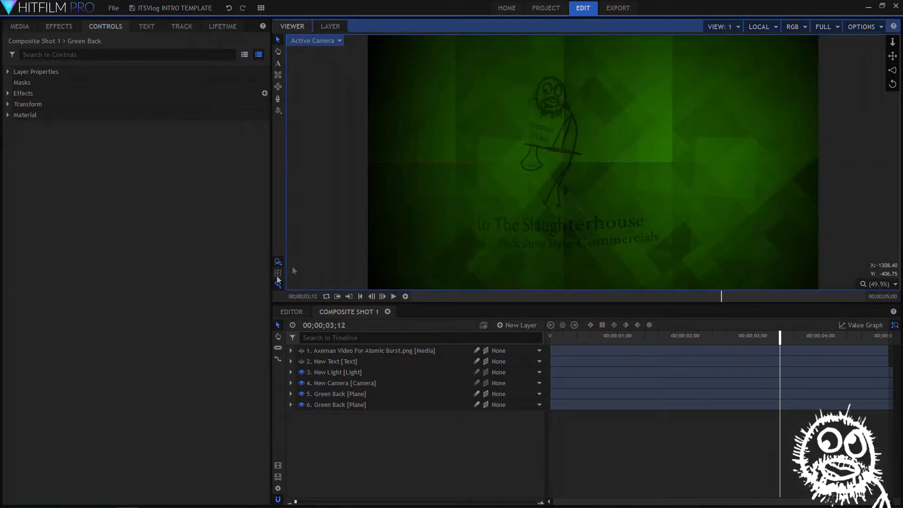
# Make the New Text and Axeman Video For Atomic Burst.png layers visible again
pyautogui.moveTo(779, 337)
pyautogui.mouseDown()
pyautogui.moveTo(534, 338)
pyautogui.moveTo(641, 325)
pyautogui.moveTo(867, 325)
pyautogui.moveTo(592, 330)
pyautogui.mouseUp()
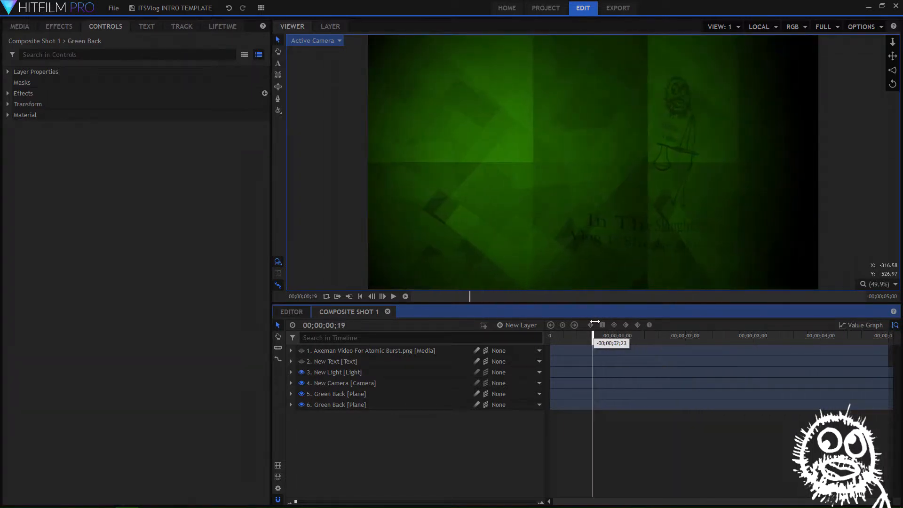
pyautogui.click(301, 361)
pyautogui.click(302, 350)
# Scrub through the timeline to review the complete intro animation, and briefly view the value graph
pyautogui.moveTo(592, 339); pyautogui.dragTo(667, 340)
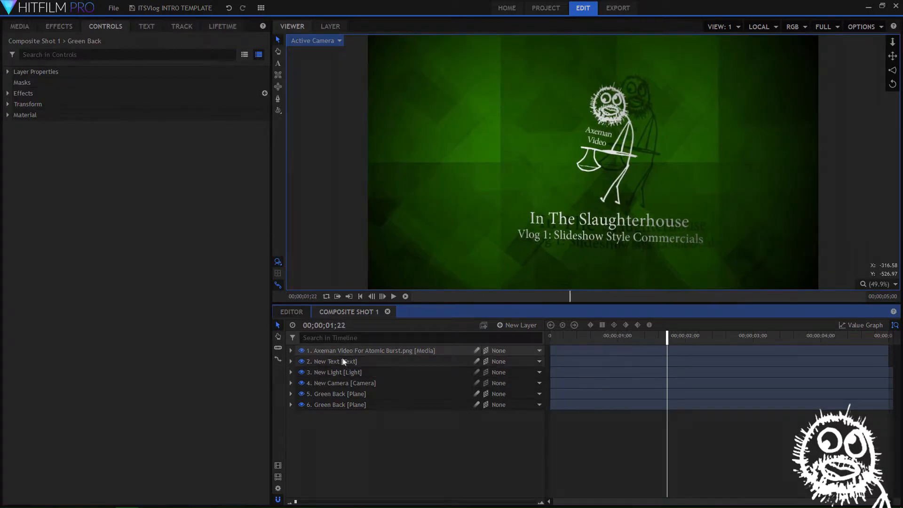
pyautogui.moveTo(666, 341); pyautogui.dragTo(805, 333)
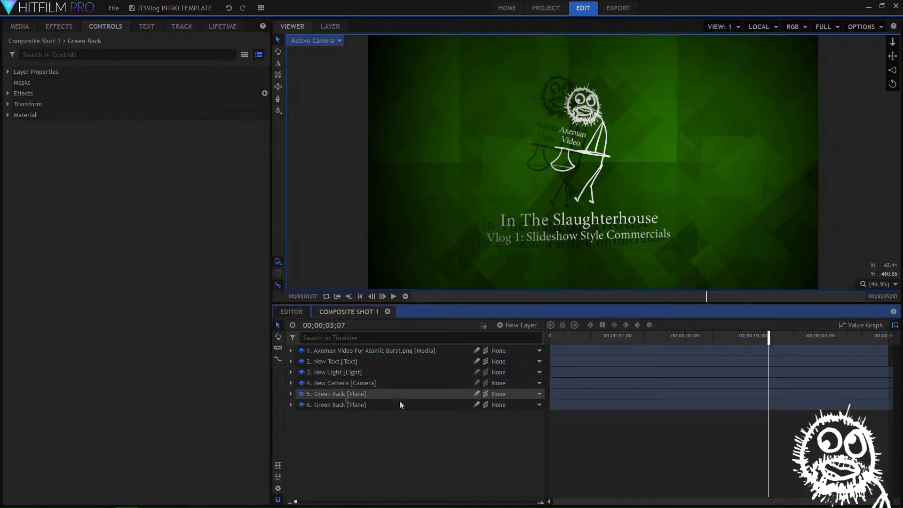
pyautogui.moveTo(766, 338); pyautogui.dragTo(882, 336)
pyautogui.moveTo(789, 337); pyautogui.dragTo(730, 336)
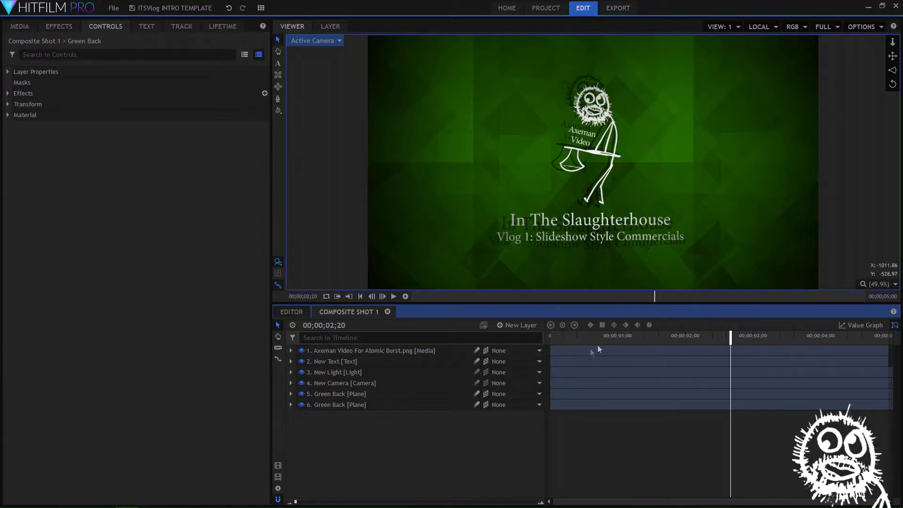
pyautogui.click(872, 325)
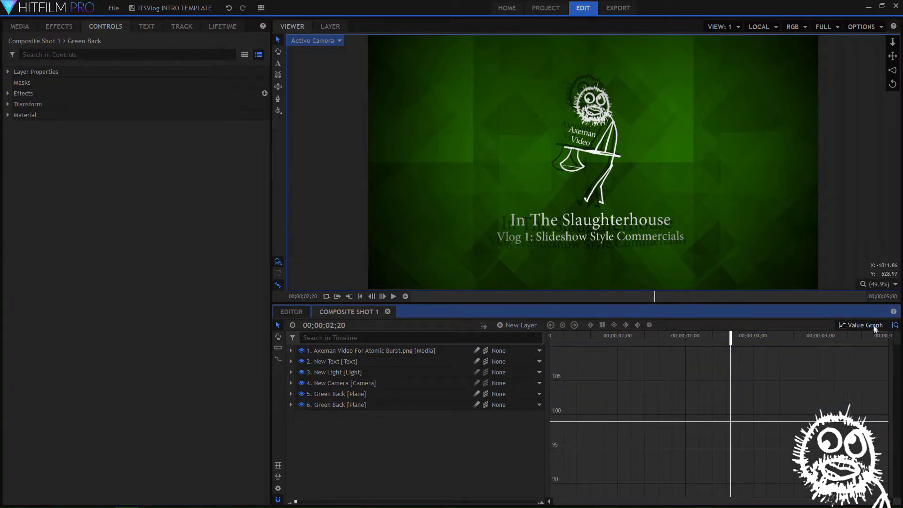
pyautogui.click(875, 327)
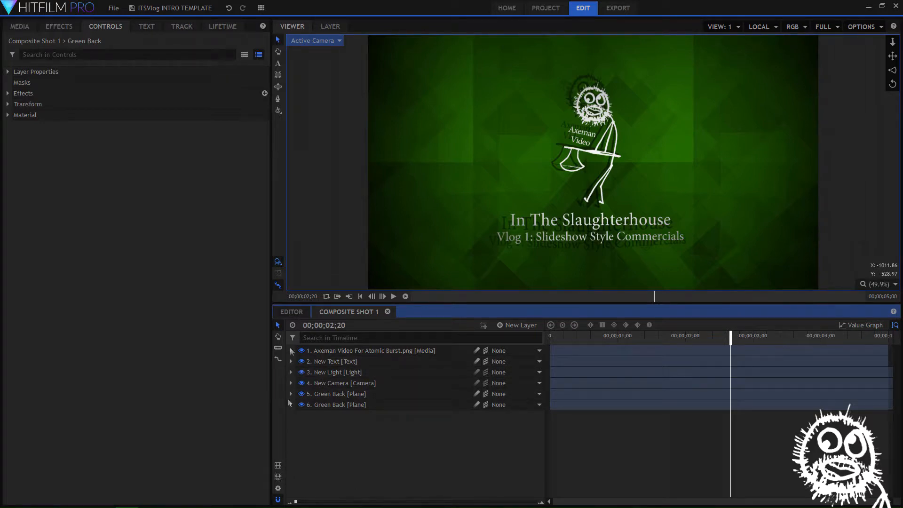
# Set the queued composite shot's export preset to YouTube 1080p HD
pyautogui.click(621, 10)
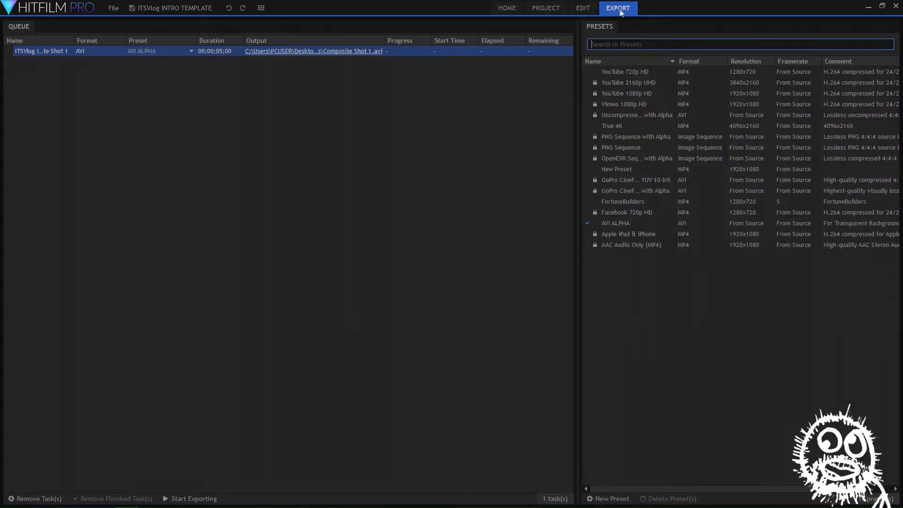
pyautogui.click(148, 52)
pyautogui.click(158, 194)
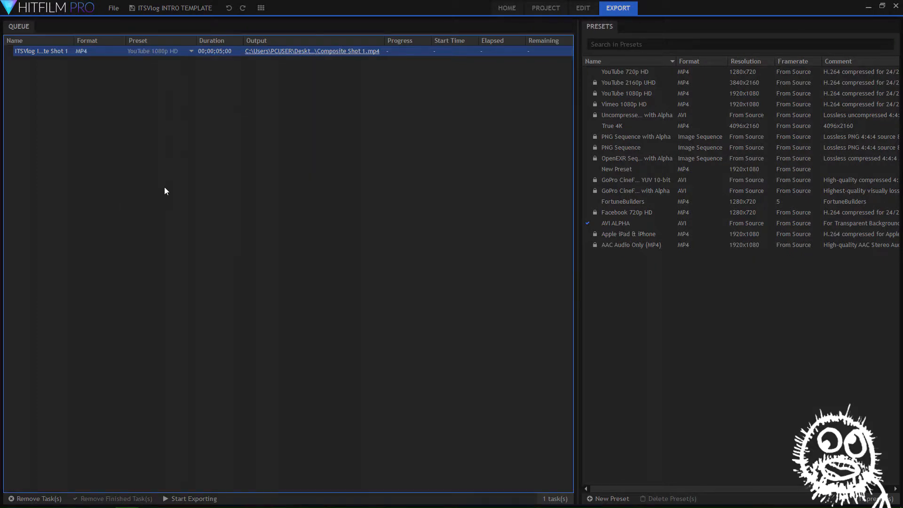
# From the export's output location, create a folder named Vlog 002 inside How To Series' > In The Slaughterhouse Vlog
pyautogui.click(309, 51)
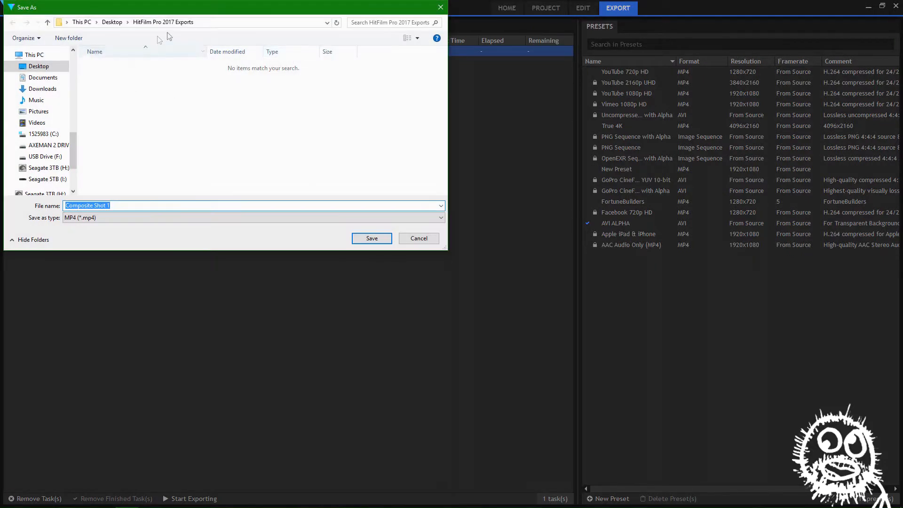
pyautogui.scroll(3, 75, 169)
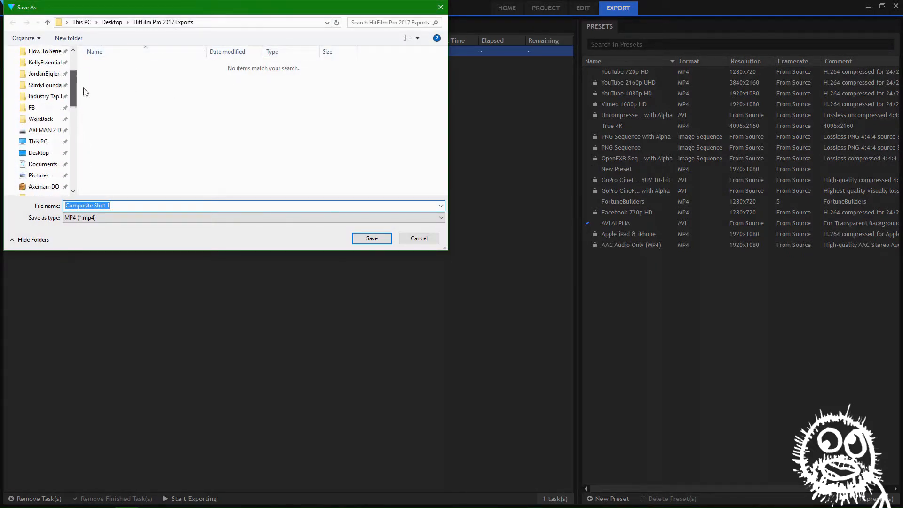
pyautogui.click(42, 74)
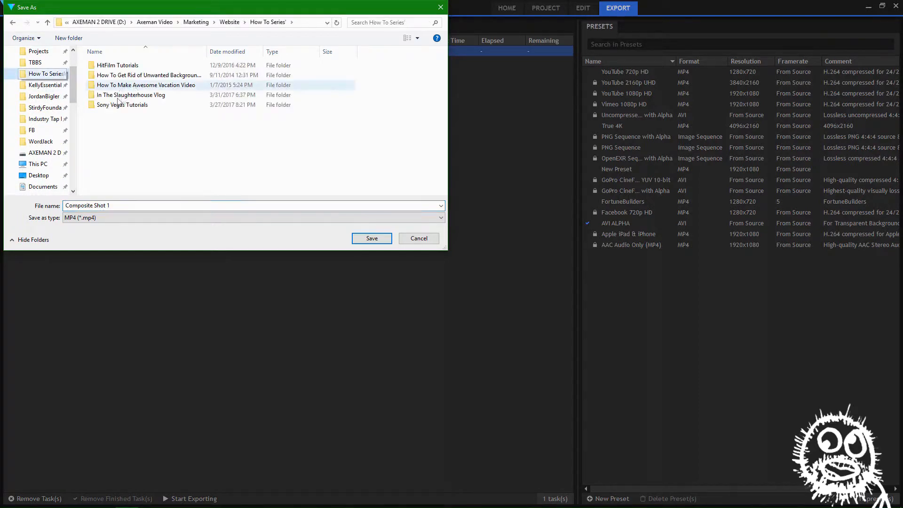
pyautogui.doubleClick(108, 95)
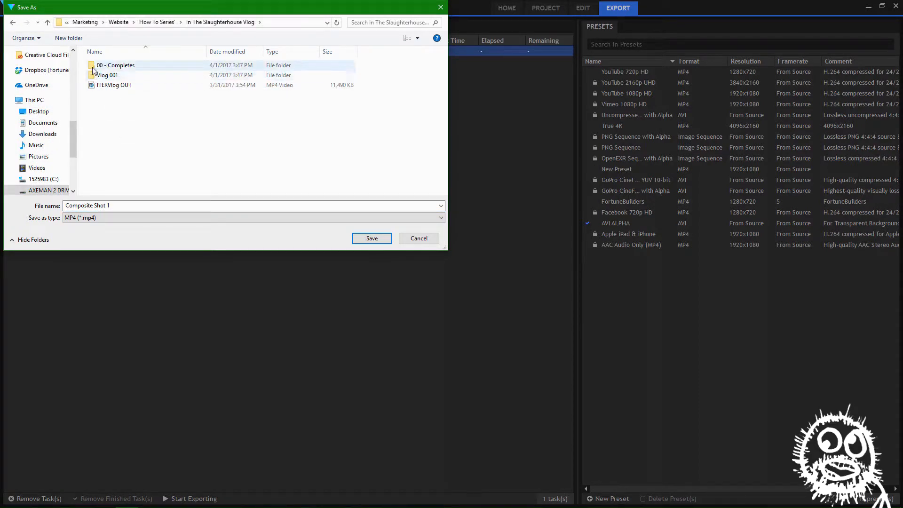
pyautogui.rightClick(125, 116)
pyautogui.moveTo(160, 214)
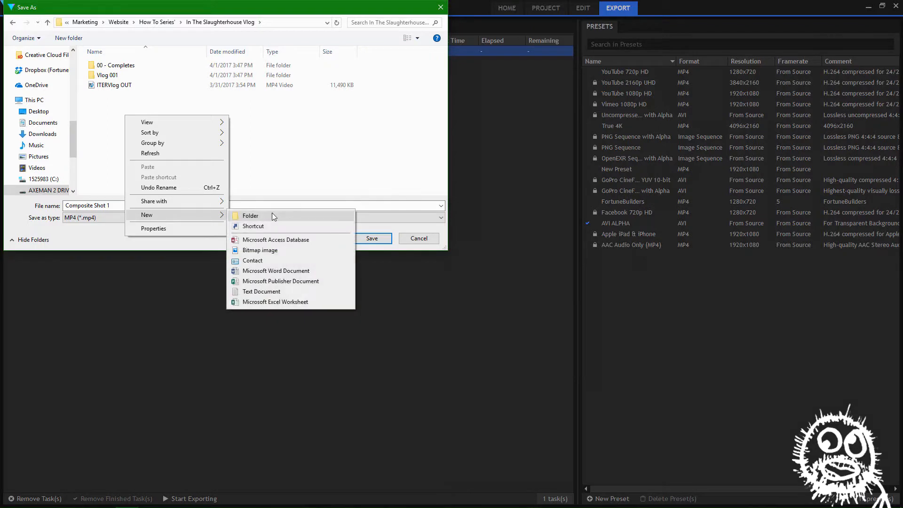
pyautogui.click(266, 217)
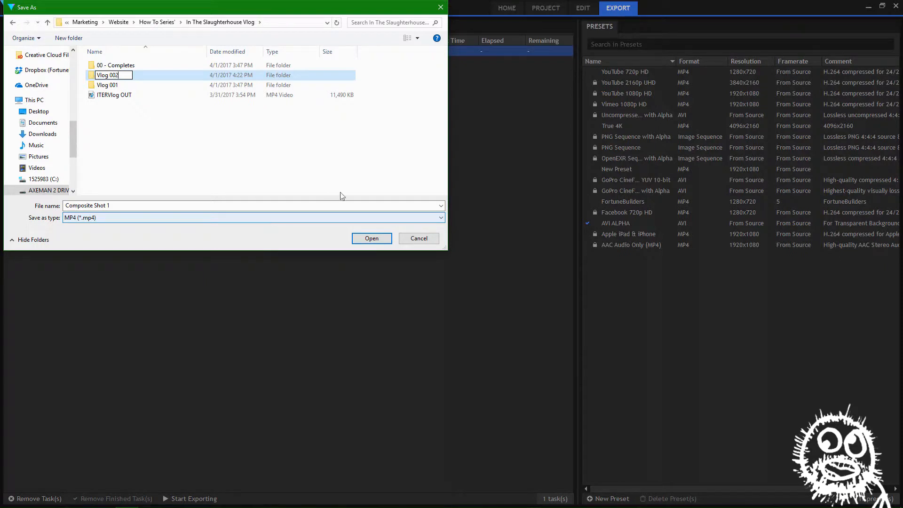
# Check how the files in the Vlog 001 folder are named, and return to the In The Slaughterhouse Vlog folder
pyautogui.doubleClick(99, 75)
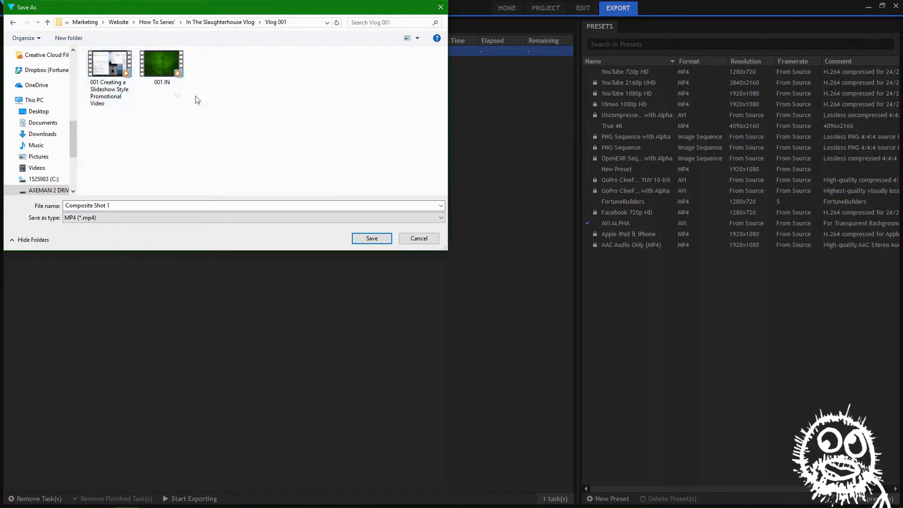
pyautogui.click(242, 26)
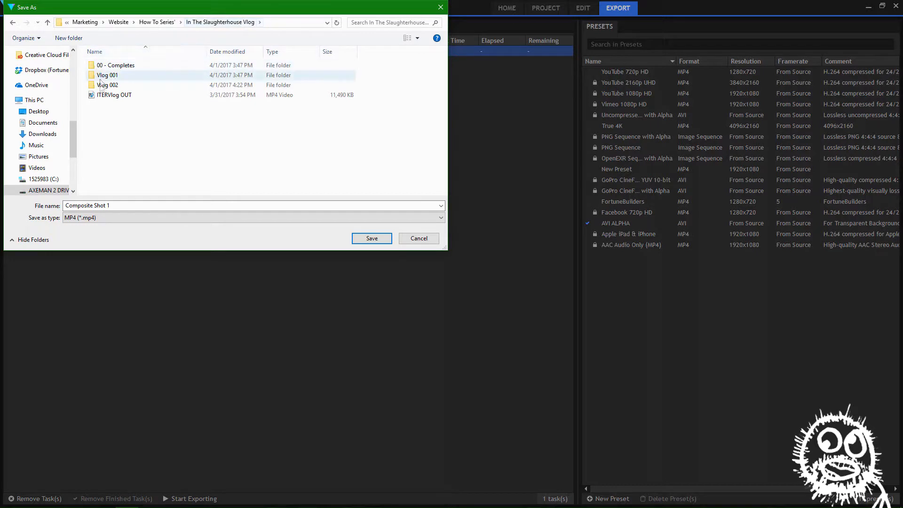
pyautogui.click(103, 86)
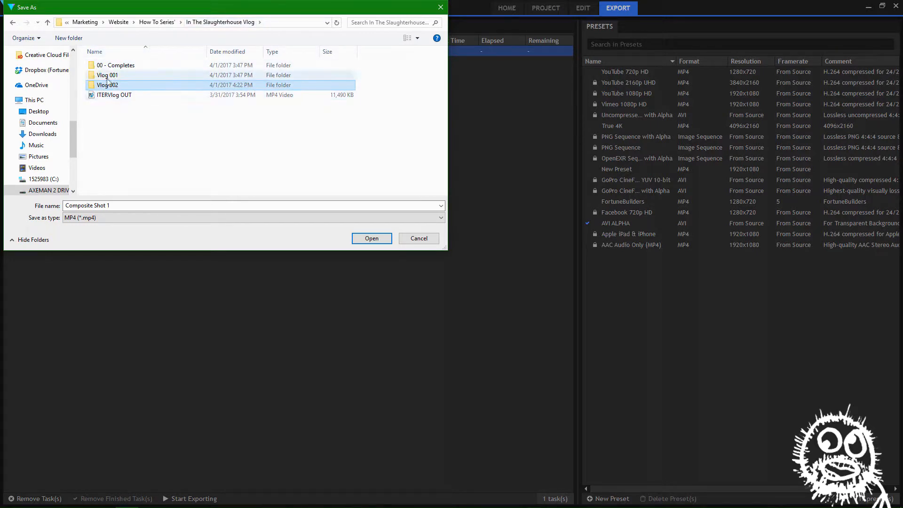
pyautogui.click(124, 113)
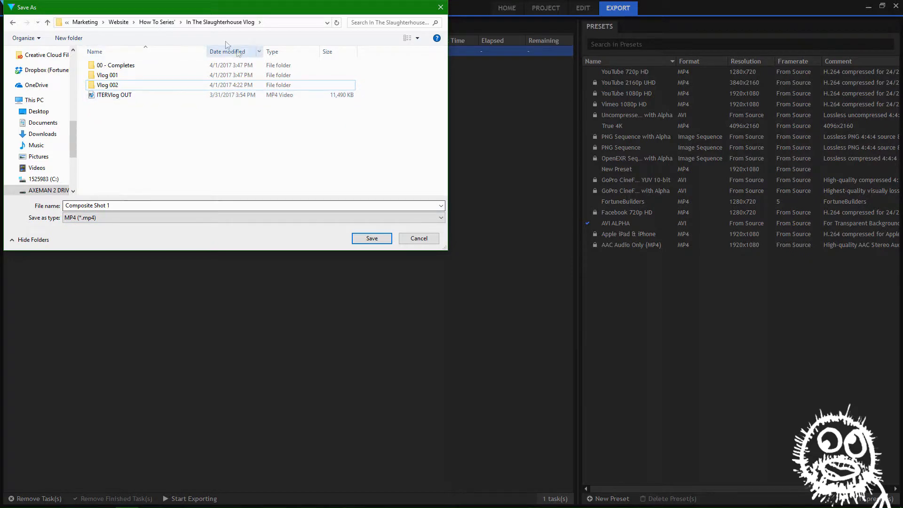
pyautogui.click(220, 23)
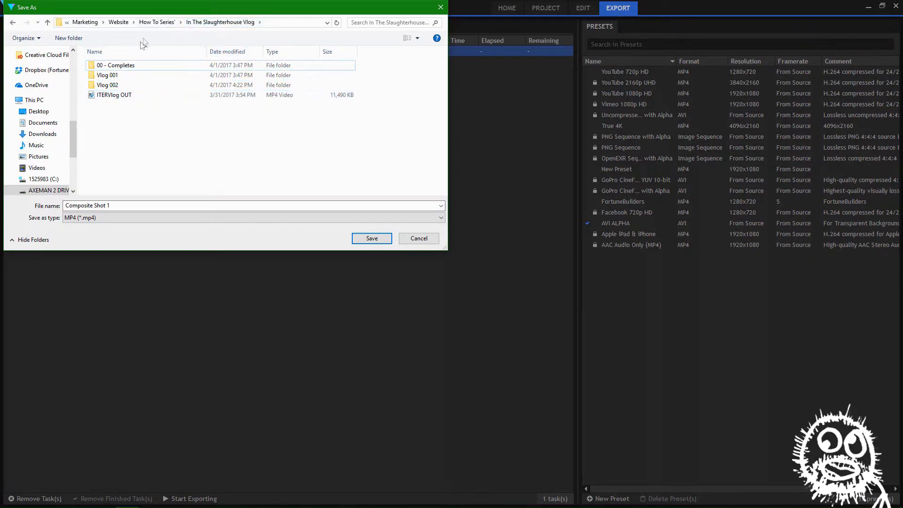
# Abandon naming the output file and remove the composite shot task from the export queue
pyautogui.click(169, 208)
pyautogui.write('ITSVlog')
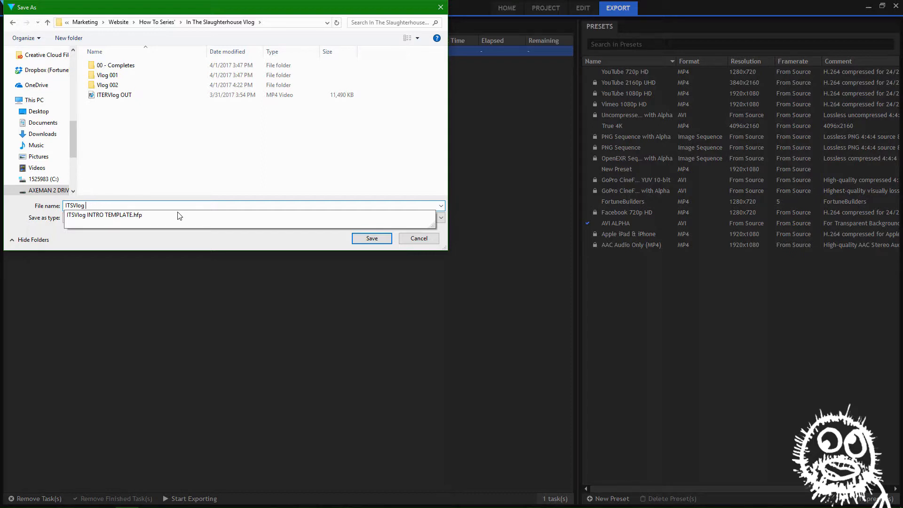
pyautogui.press('BackSpace')
pyautogui.press('BackSpace')
pyautogui.press('BackSpace')
pyautogui.press('BackSpace')
pyautogui.press('BackSpace')
pyautogui.press('BackSpace')
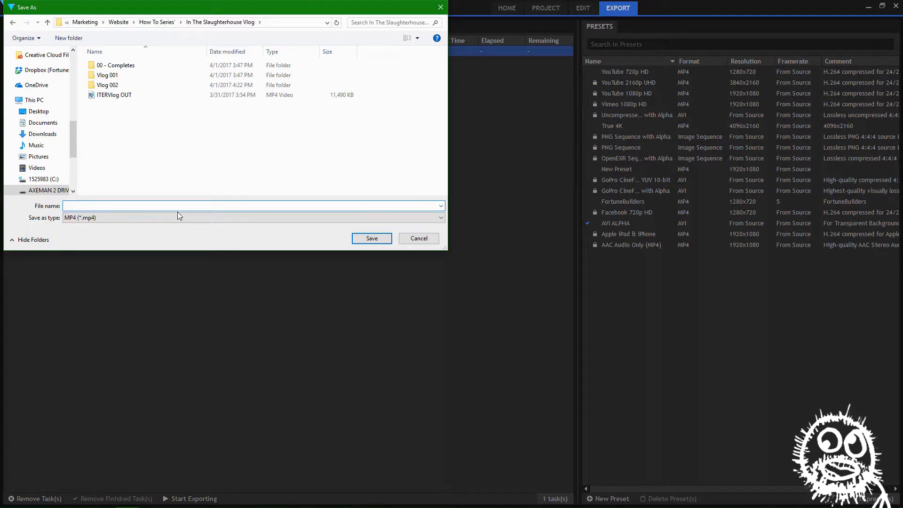
pyautogui.click(419, 239)
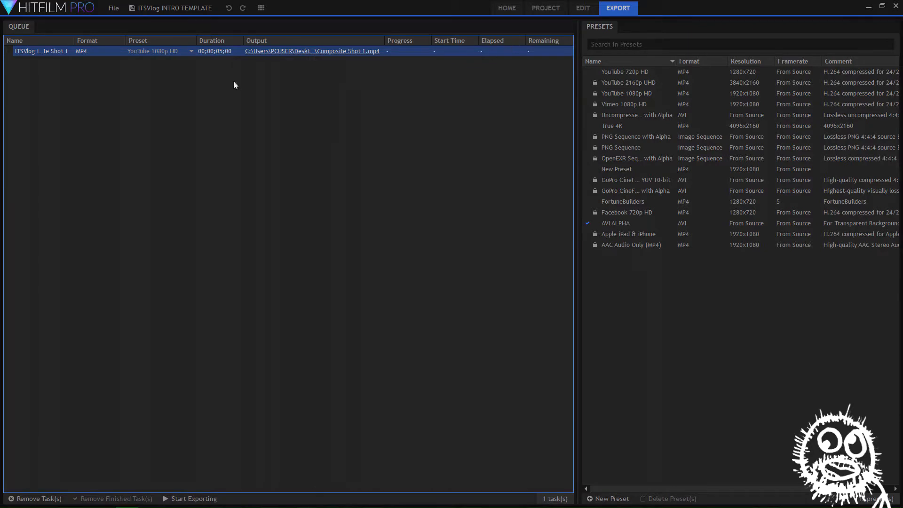
pyautogui.click(51, 499)
# In the composite shot's New Text layer, change the subtitle to "Vlog 2: Intro Graphic" and deselect the layer
pyautogui.click(583, 8)
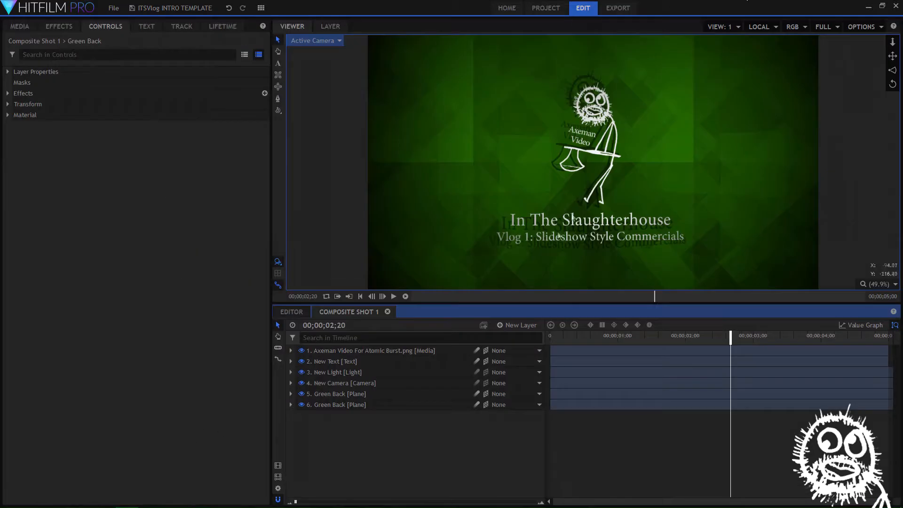
pyautogui.moveTo(721, 340); pyautogui.dragTo(672, 340)
pyautogui.click(331, 362)
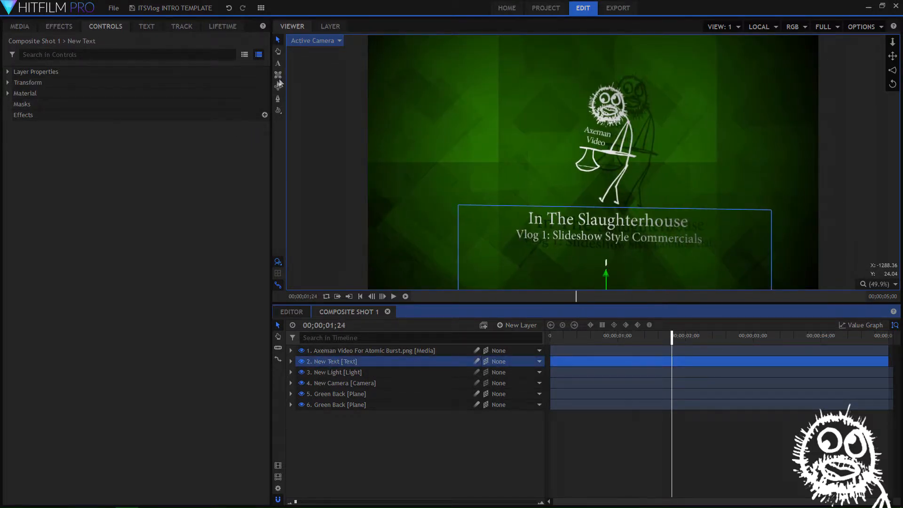
pyautogui.click(278, 63)
pyautogui.moveTo(702, 239); pyautogui.dragTo(542, 236)
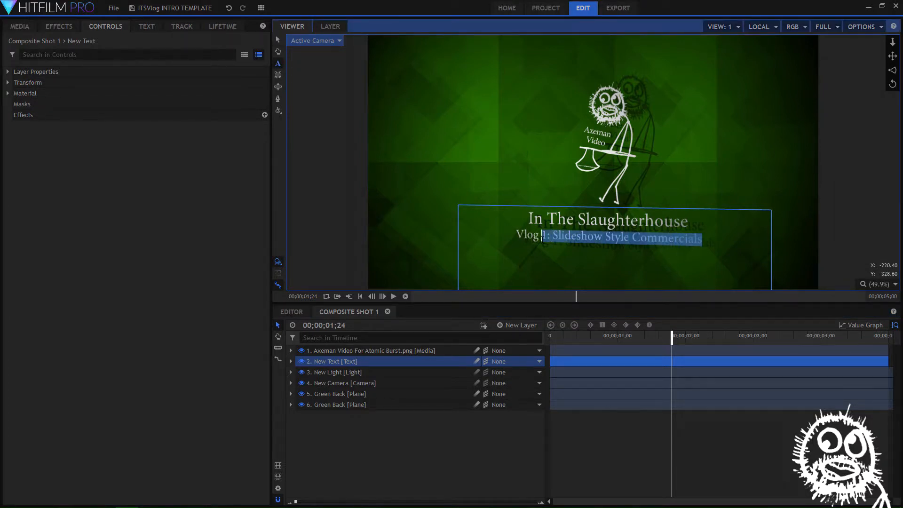
pyautogui.write('2:')
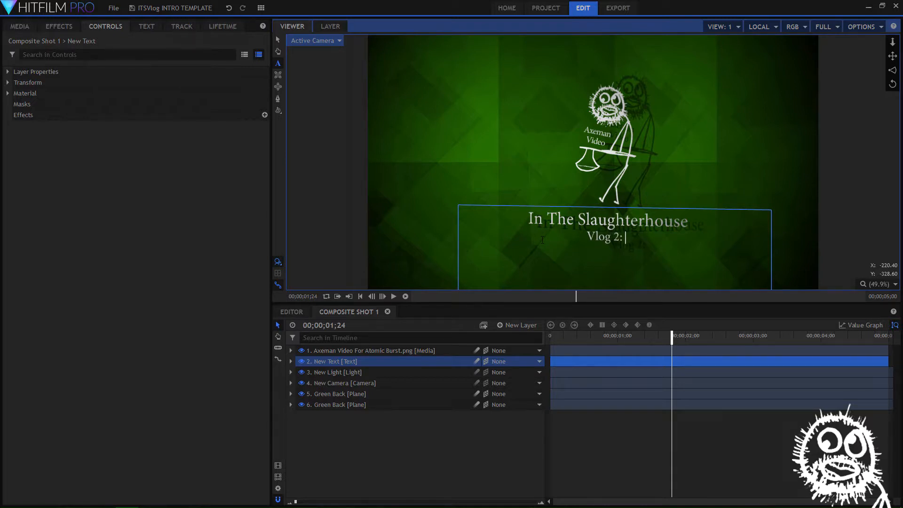
pyautogui.write(' Intro')
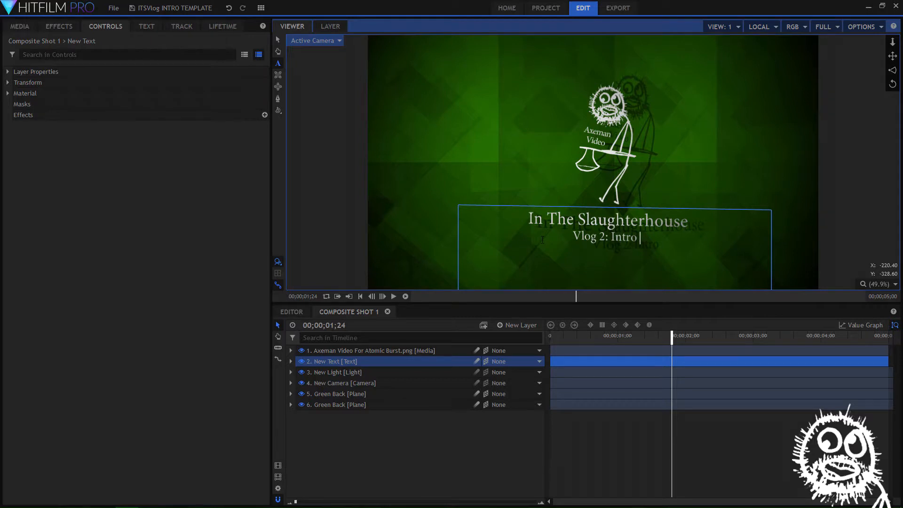
pyautogui.write(' Graphic')
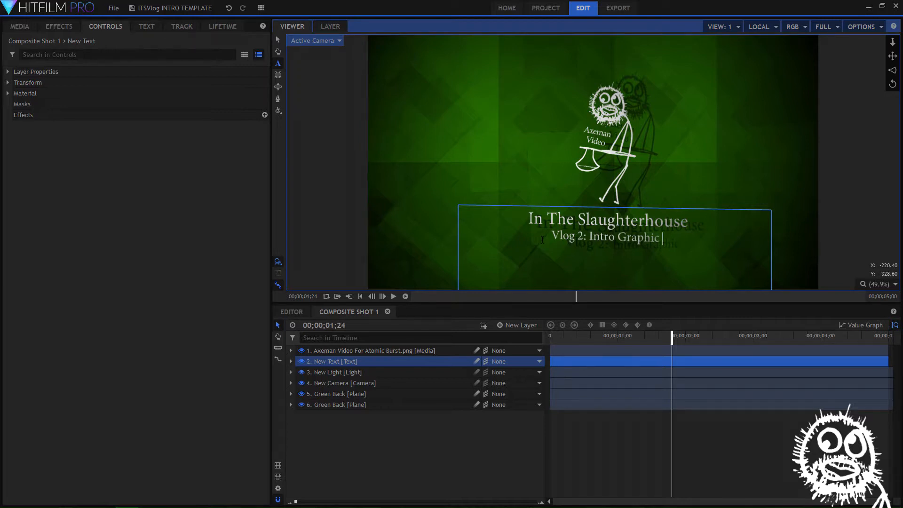
pyautogui.write('Edi')
pyautogui.press('BackSpace')
pyautogui.press('BackSpace')
pyautogui.press('BackSpace')
pyautogui.press('BackSpace')
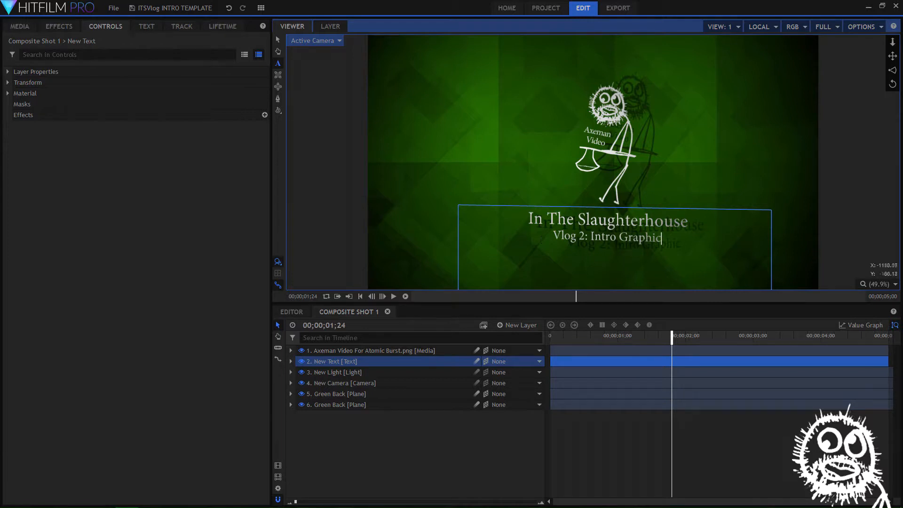
pyautogui.click(277, 40)
pyautogui.click(588, 414)
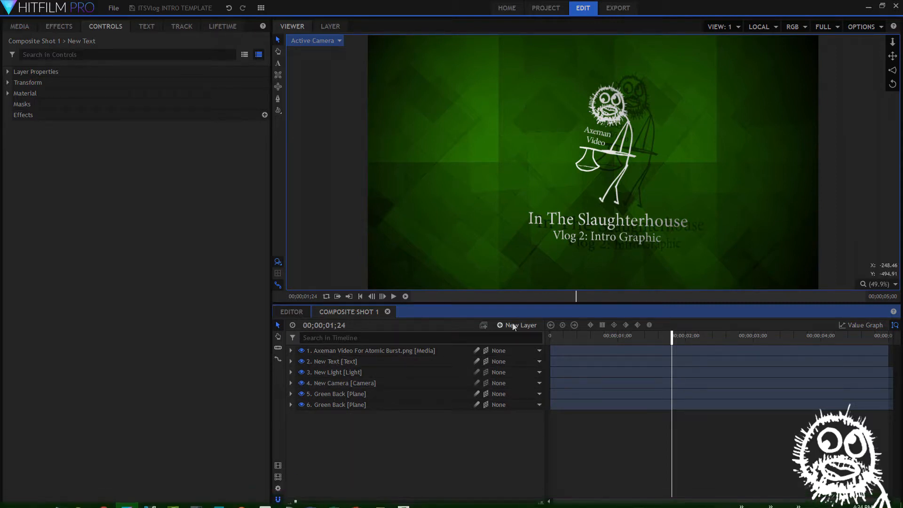
# Set the queued AVI ALPHA export's output location to the Vlog 002 folder inside In The Slaughterhouse Vlog
pyautogui.click(611, 9)
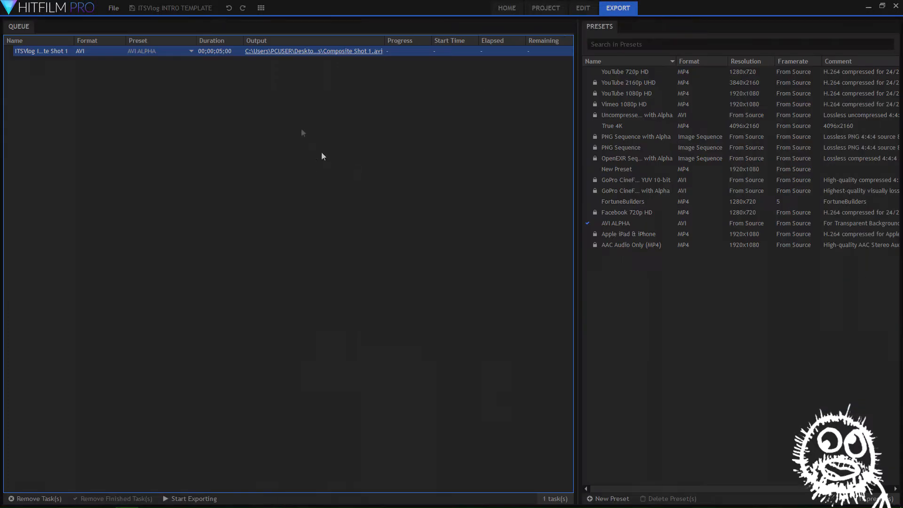
pyautogui.click(277, 51)
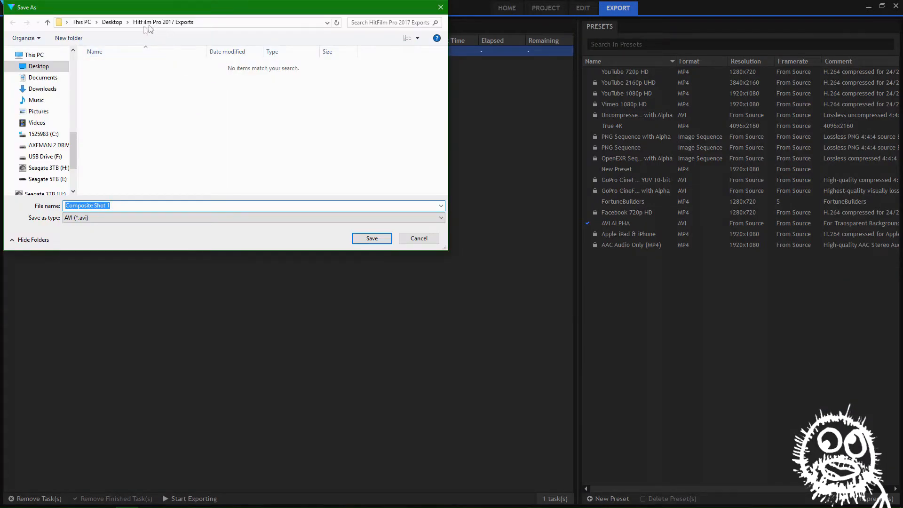
pyautogui.click(113, 23)
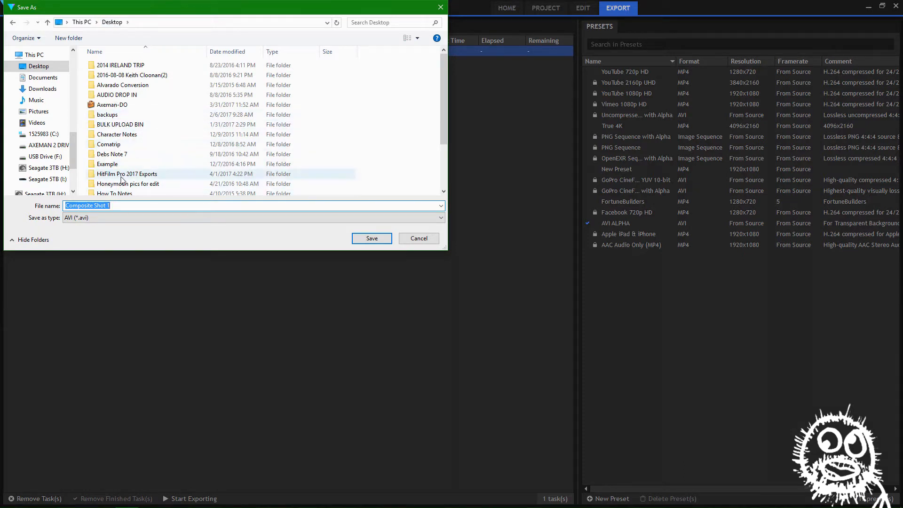
pyautogui.moveTo(73, 147); pyautogui.dragTo(83, 78)
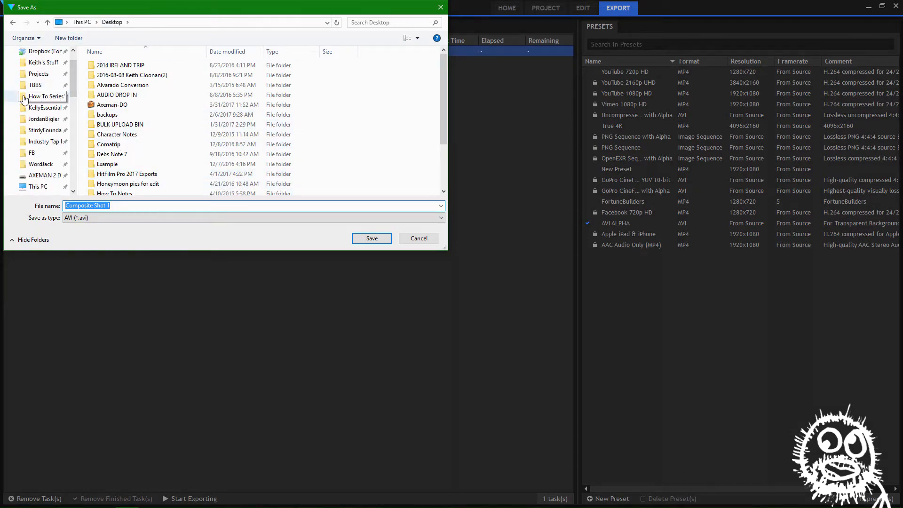
pyautogui.click(26, 99)
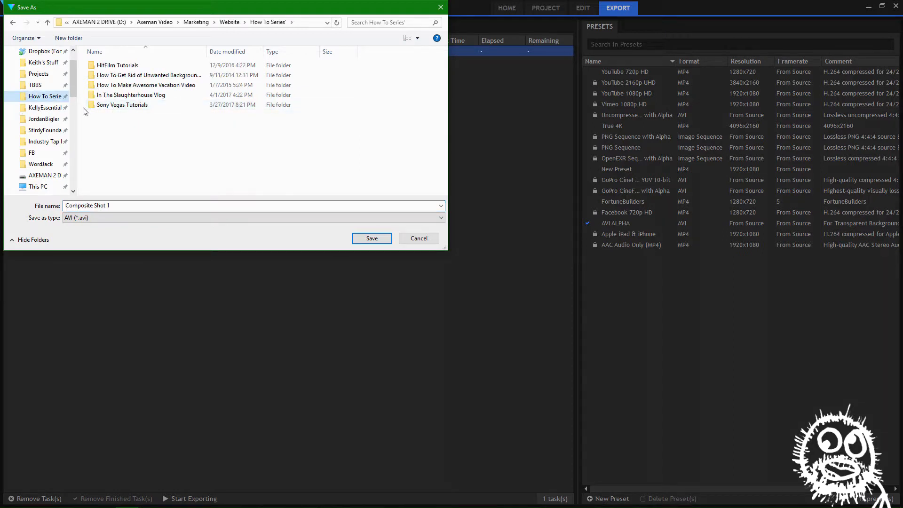
pyautogui.doubleClick(95, 95)
pyautogui.doubleClick(96, 85)
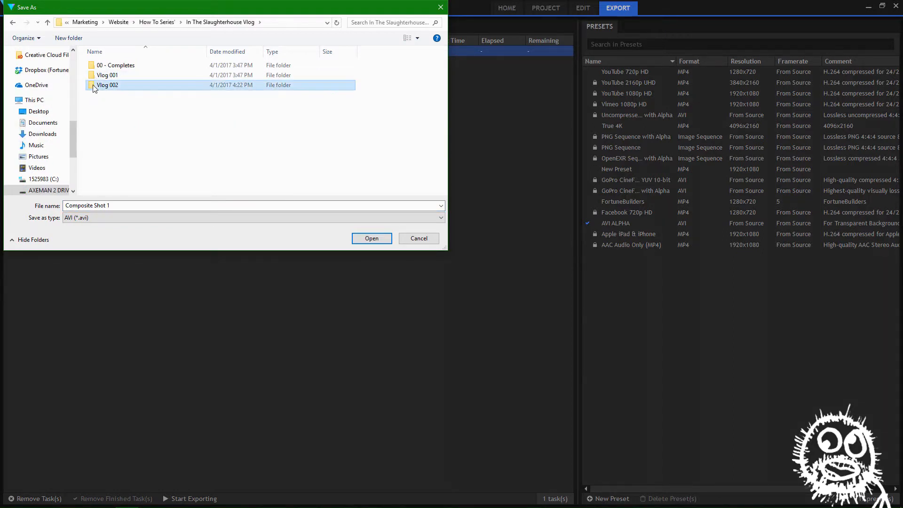
# Name the output file IN and export the queued composite shot
pyautogui.click(141, 206)
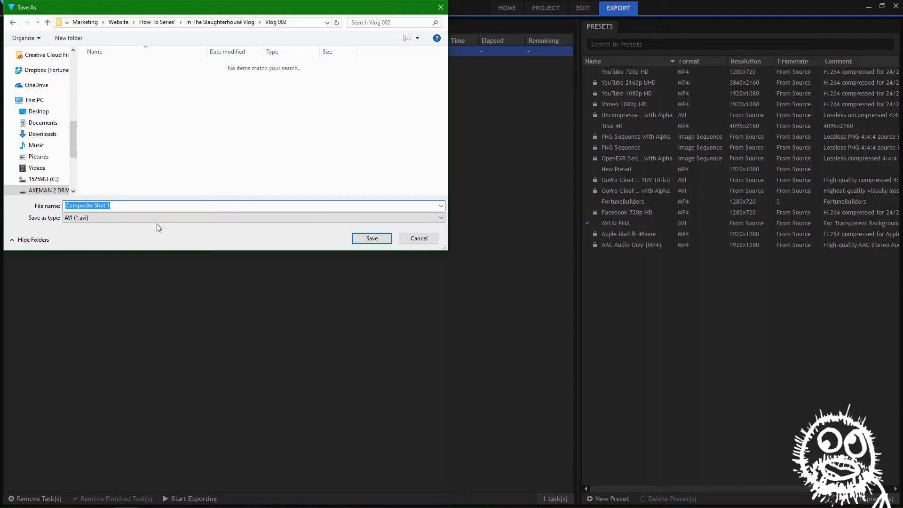
pyautogui.write('ITSVlog 2')
pyautogui.press('BackSpace')
pyautogui.press('BackSpace')
pyautogui.press('BackSpace')
pyautogui.press('BackSpace')
pyautogui.press('BackSpace')
pyautogui.press('BackSpace')
pyautogui.press('BackSpace')
pyautogui.press('BackSpace')
pyautogui.press('BackSpace')
pyautogui.click(369, 240)
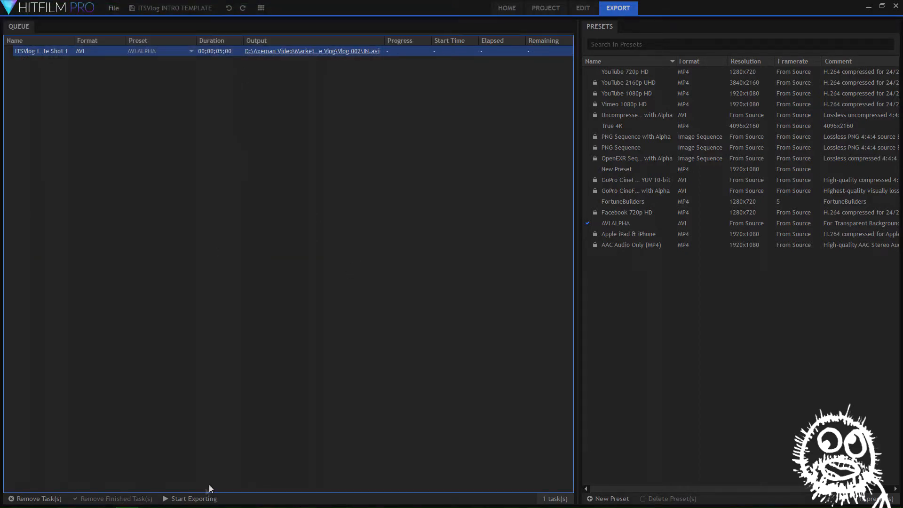
pyautogui.click(207, 498)
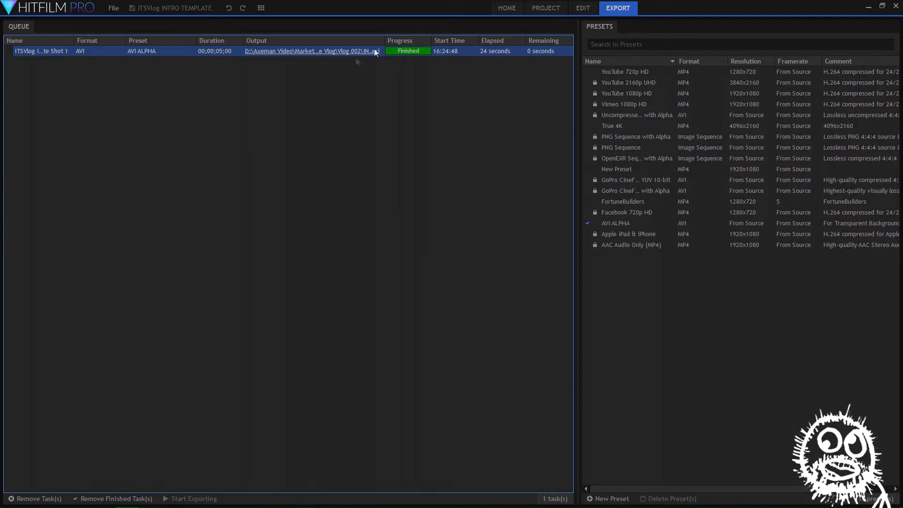
# Remove the finished export task and switch to File Explorer to open the Vlog 002 folder
pyautogui.click(47, 499)
pyautogui.click(866, 7)
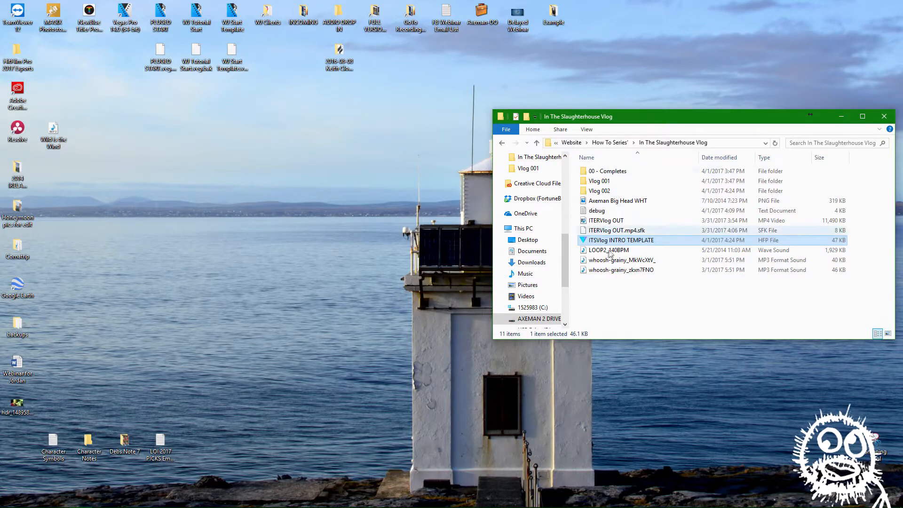
pyautogui.doubleClick(599, 200)
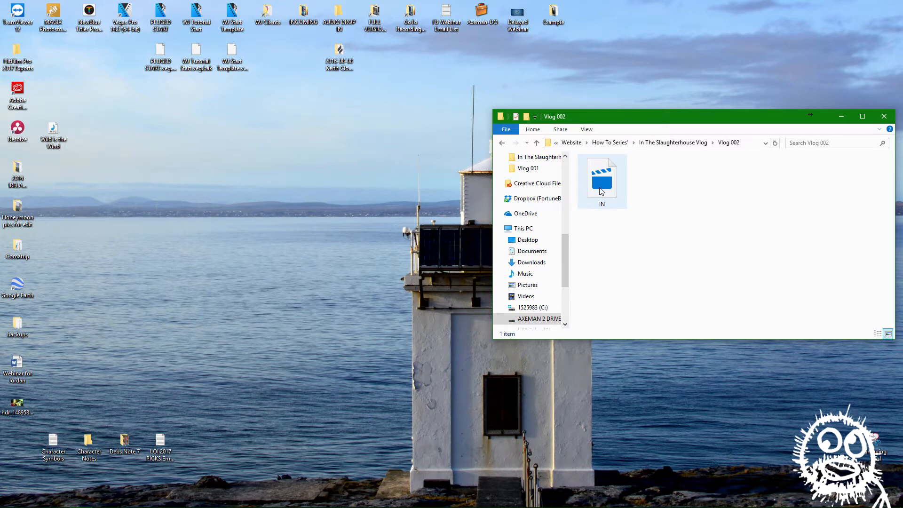
# Try to play the exported IN video from the Vlog 002 folder in Movies & TV, then close the player
pyautogui.doubleClick(601, 192)
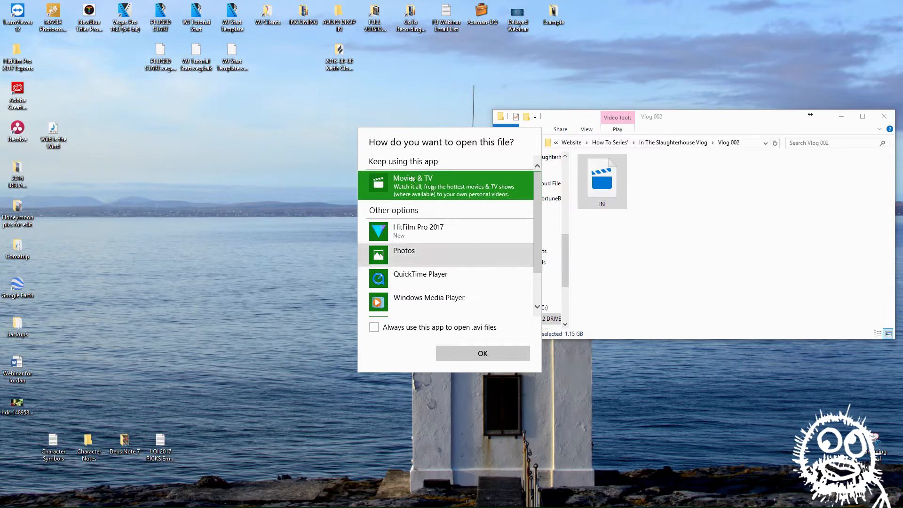
pyautogui.click(387, 184)
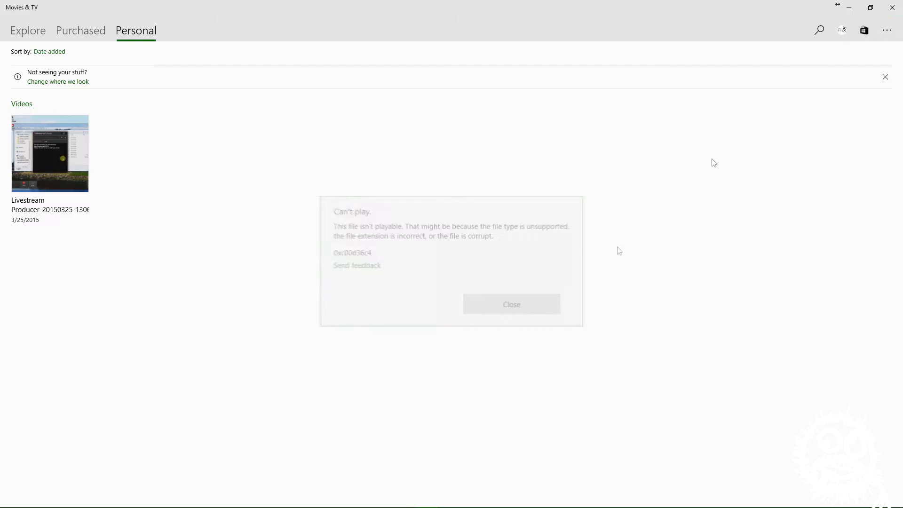
pyautogui.click(892, 7)
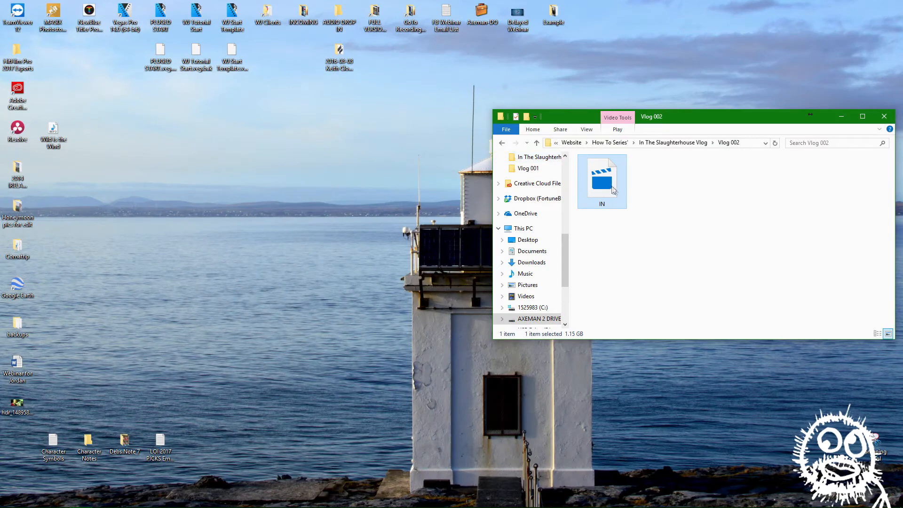
# Examine the details in the IN file's properties, then close the properties and the Vlog 002 folder window
pyautogui.rightClick(612, 188)
pyautogui.click(639, 371)
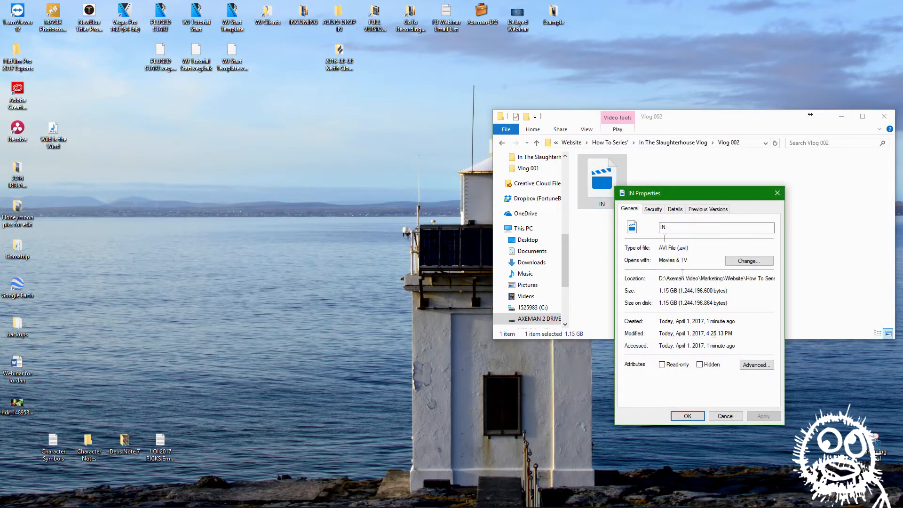
pyautogui.click(677, 211)
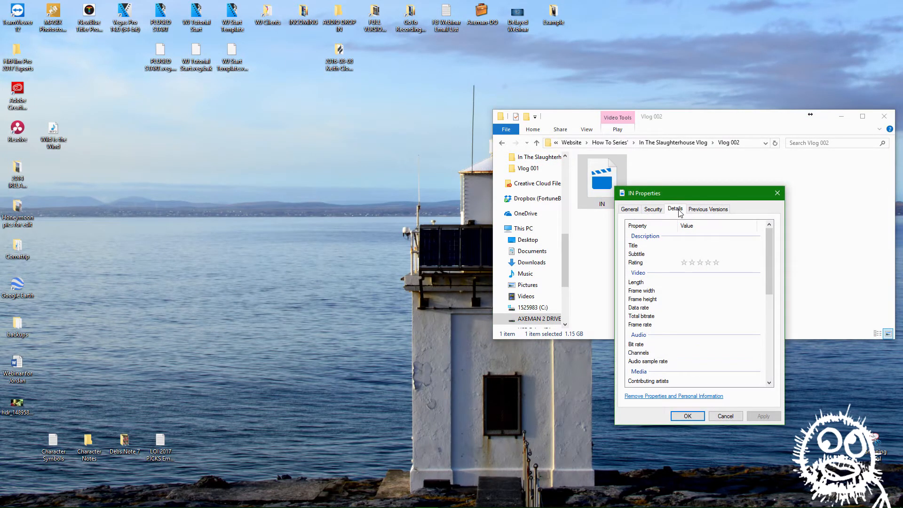
pyautogui.scroll(-4, 690, 274)
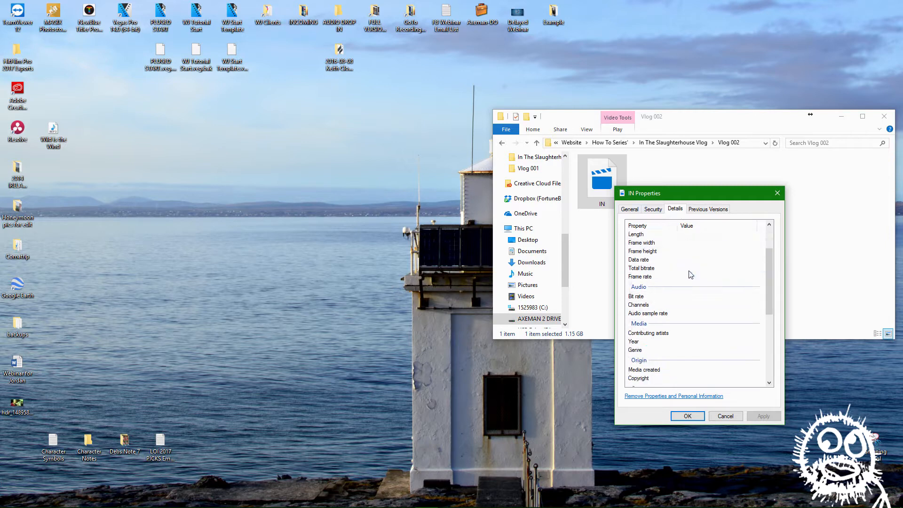
pyautogui.scroll(-3, 690, 274)
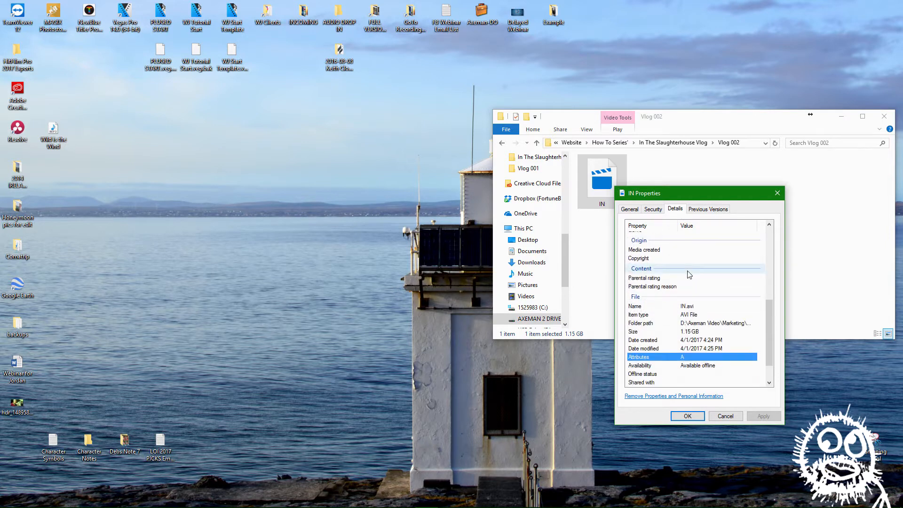
pyautogui.click(694, 309)
pyautogui.click(777, 194)
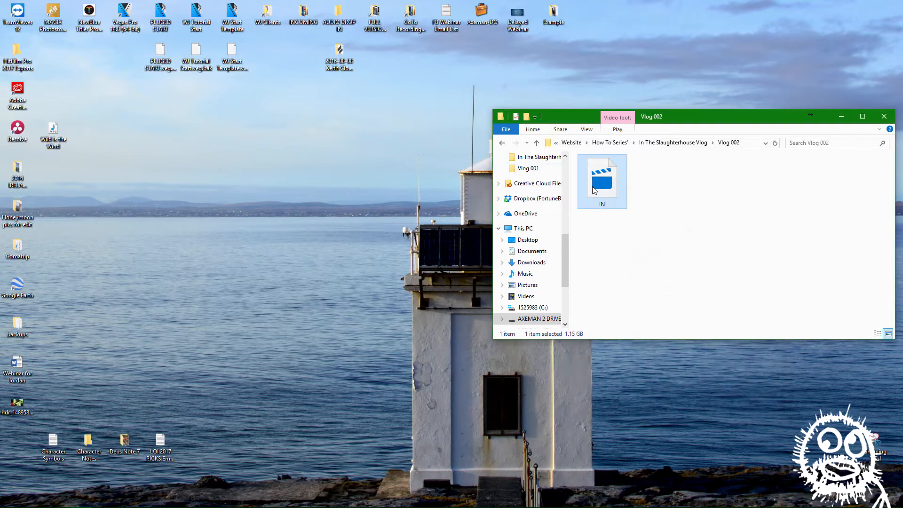
pyautogui.click(884, 117)
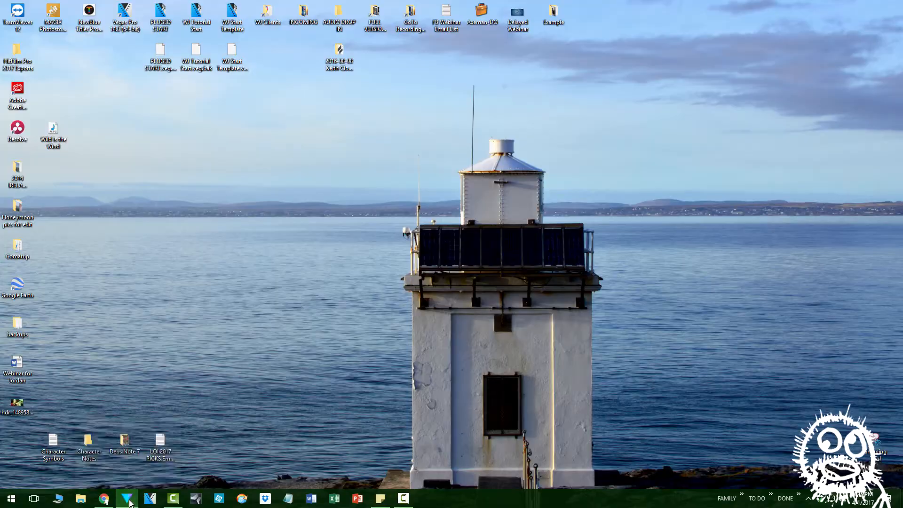
# Switch to HitFilm Pro and queue Composite Shot 1 for export again with the YouTube 1080p HD preset
pyautogui.click(131, 502)
pyautogui.click(583, 9)
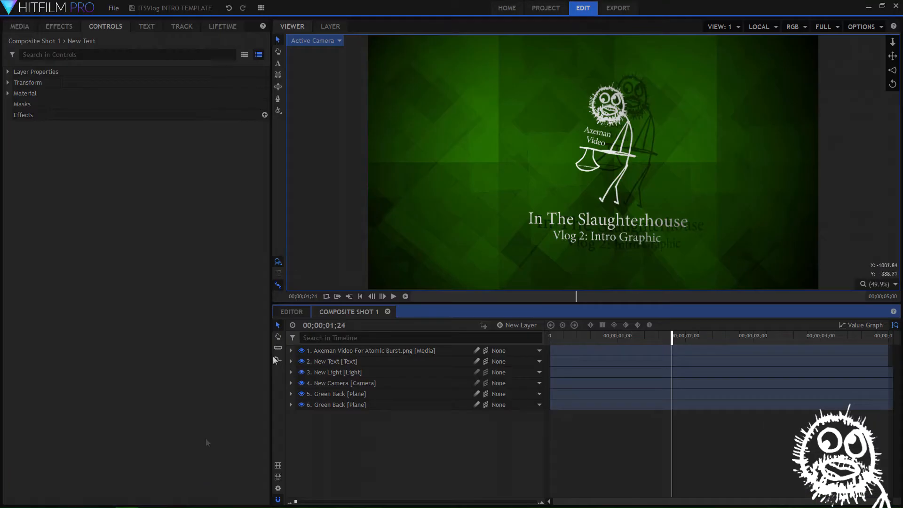
pyautogui.click(616, 10)
pyautogui.click(160, 55)
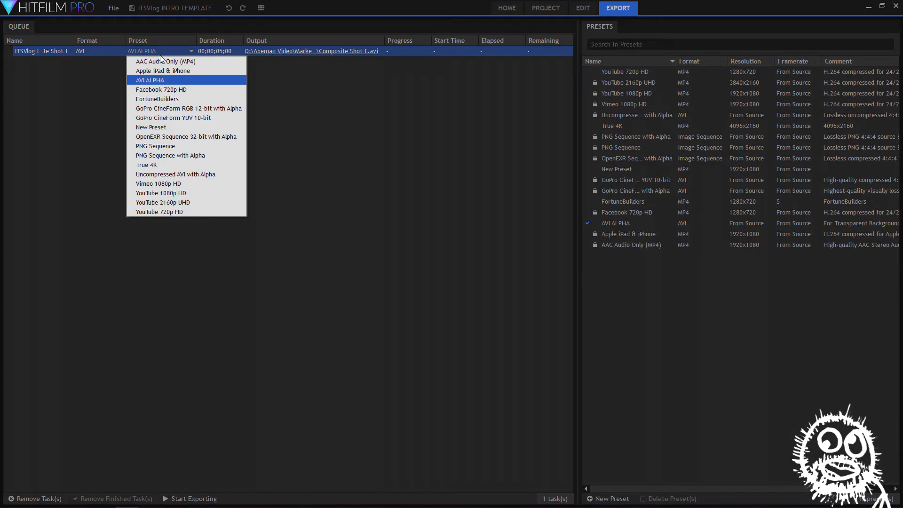
pyautogui.click(163, 195)
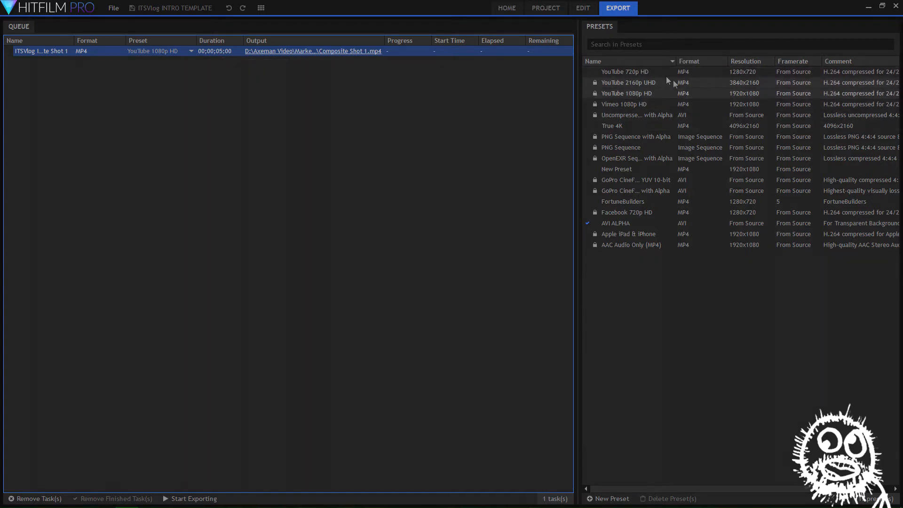
# Name the queued MP4's output file IN in the Vlog 002 folder and export it
pyautogui.click(318, 53)
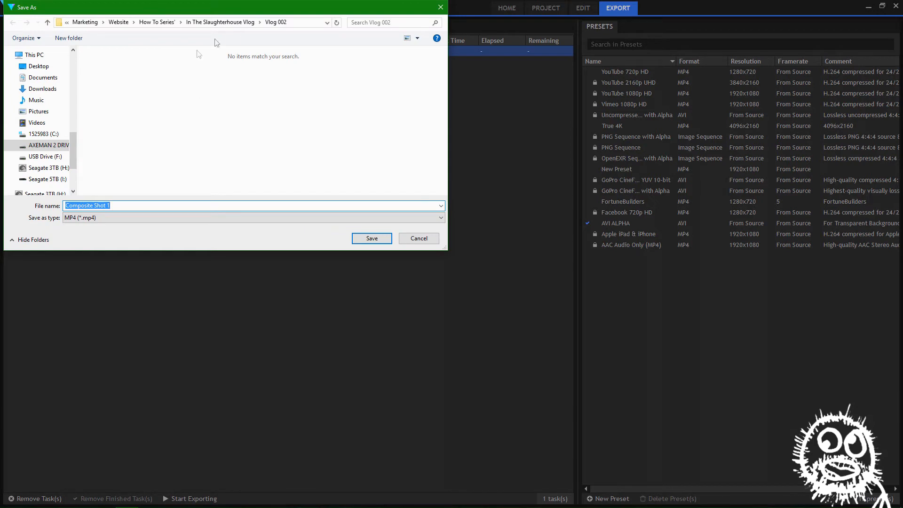
pyautogui.click(136, 205)
pyautogui.press('BackSpace')
pyautogui.press('BackSpace')
pyautogui.press('BackSpace')
pyautogui.press('BackSpace')
pyautogui.press('BackSpace')
pyautogui.press('BackSpace')
pyautogui.press('BackSpace')
pyautogui.press('BackSpace')
pyautogui.press('BackSpace')
pyautogui.press('BackSpace')
pyautogui.press('BackSpace')
pyautogui.press('BackSpace')
pyautogui.press('BackSpace')
pyautogui.press('BackSpace')
pyautogui.write('IN')
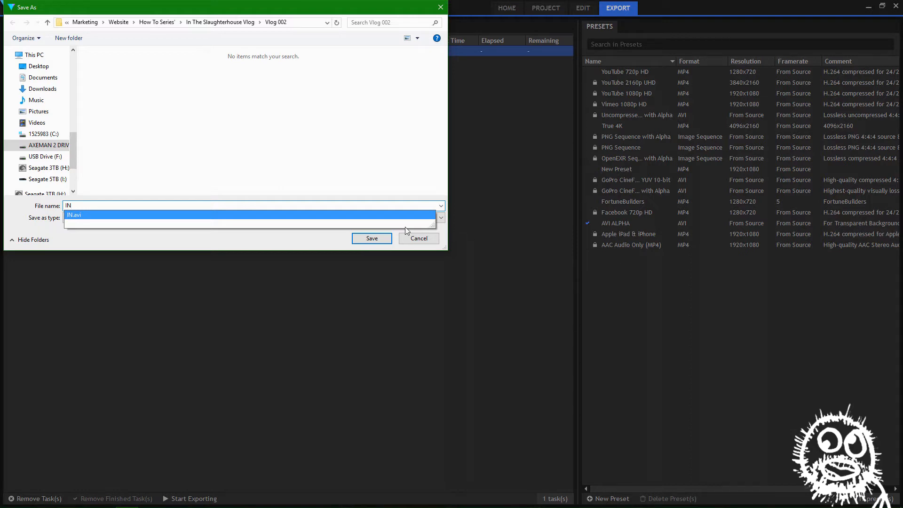
pyautogui.click(374, 241)
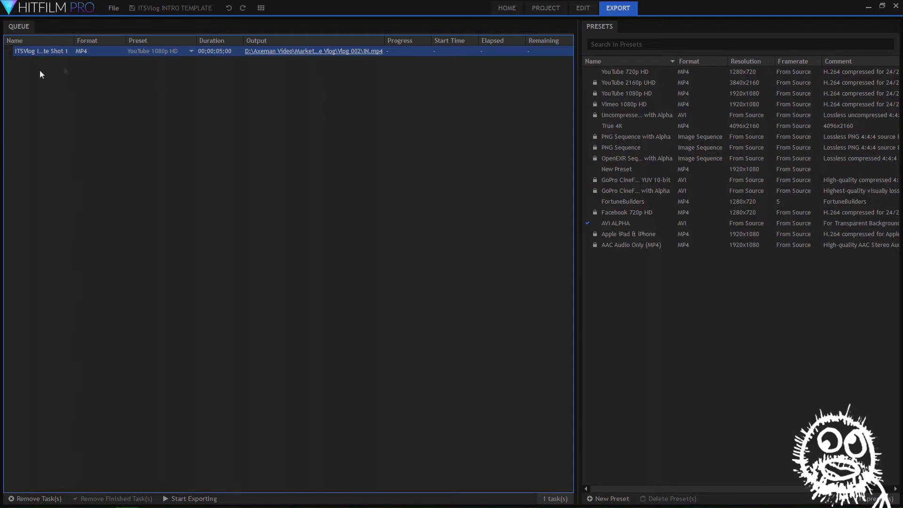
pyautogui.click(207, 499)
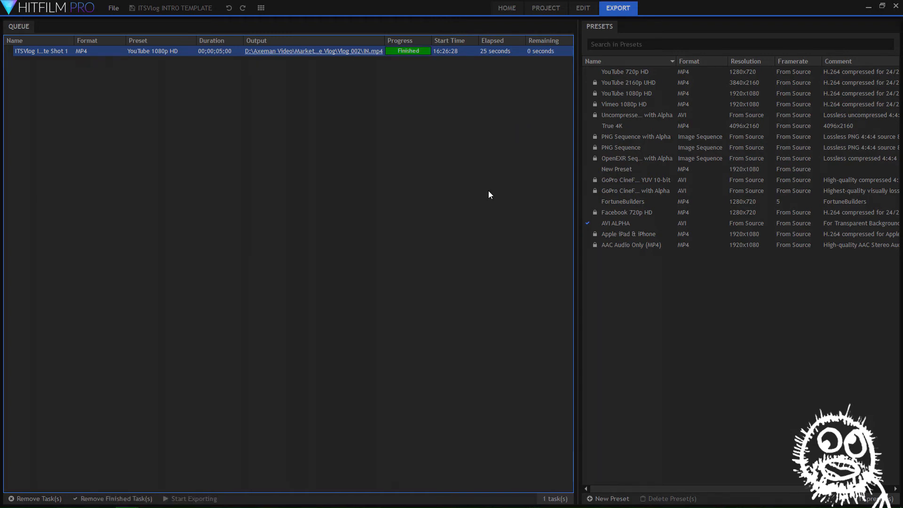
# Switch to File Explorer and open the Vlog 002 folder inside How To Series' > In The Slaughterhouse Vlog
pyautogui.click(868, 6)
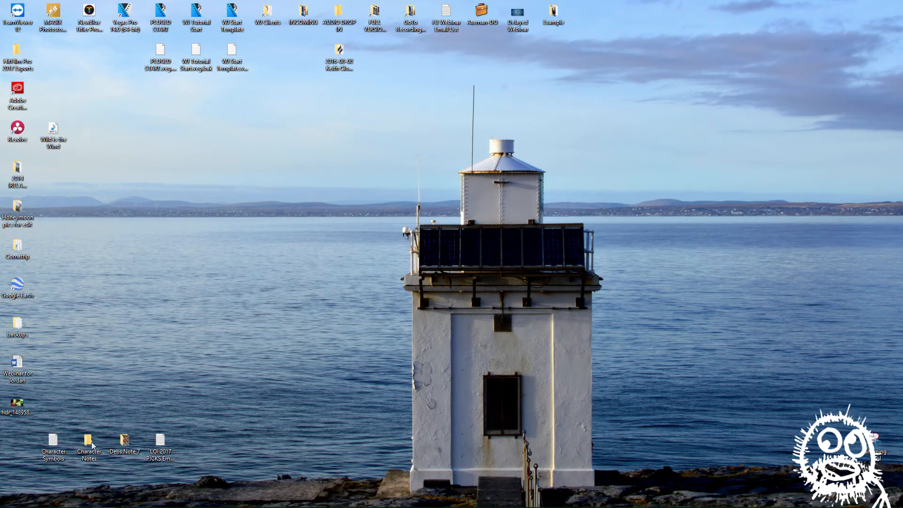
pyautogui.click(82, 499)
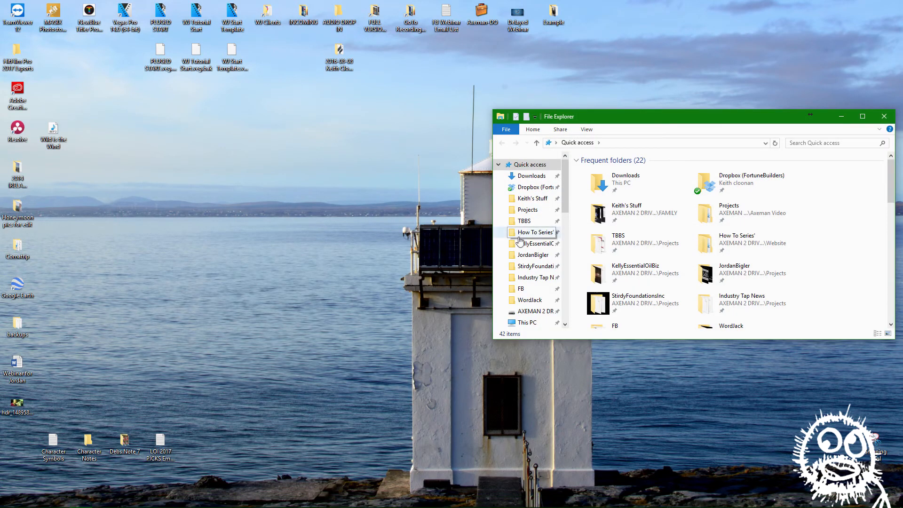
pyautogui.click(531, 232)
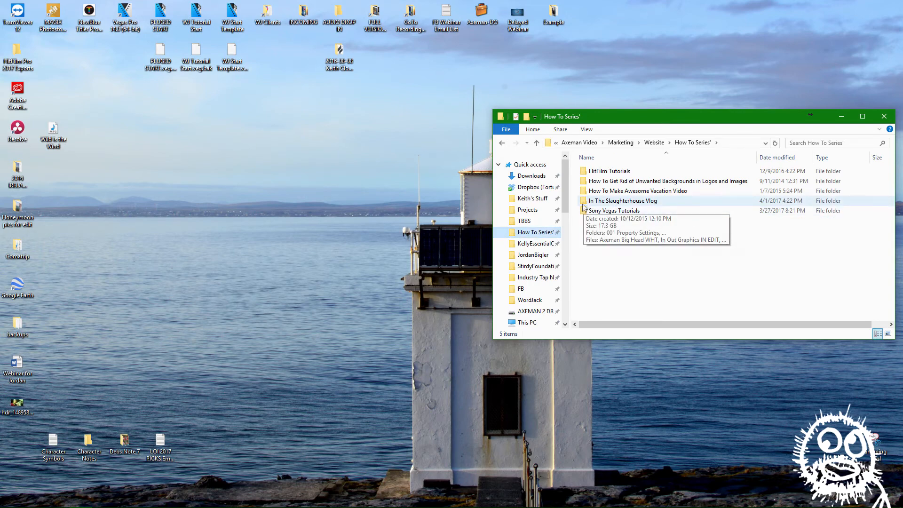
pyautogui.doubleClick(588, 201)
pyautogui.doubleClick(598, 193)
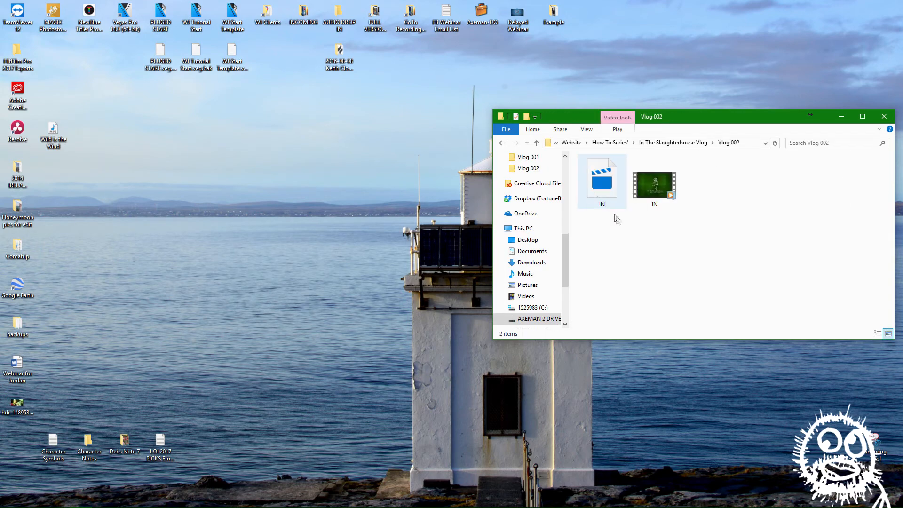
# Delete the IN AVI file from the Vlog 002 folder and play the remaining IN MP4 export
pyautogui.click(611, 189)
pyautogui.press('Delete')
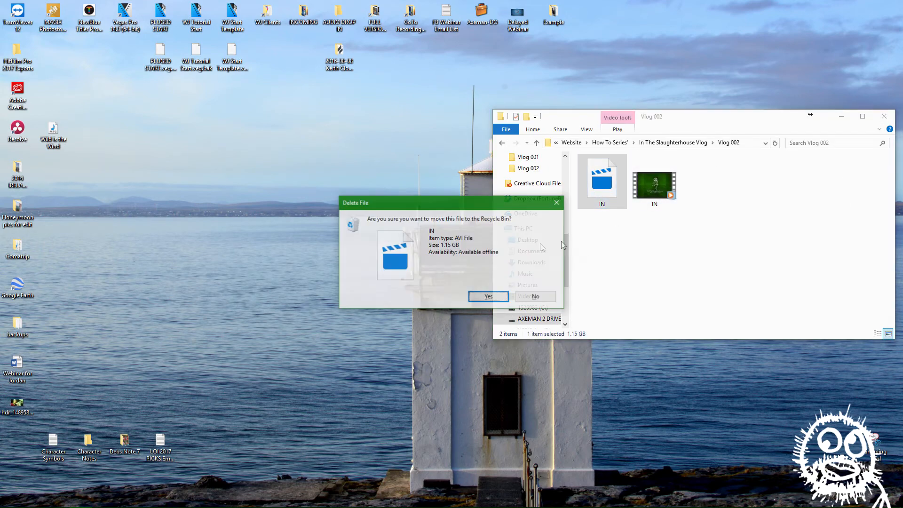
pyautogui.press('Return')
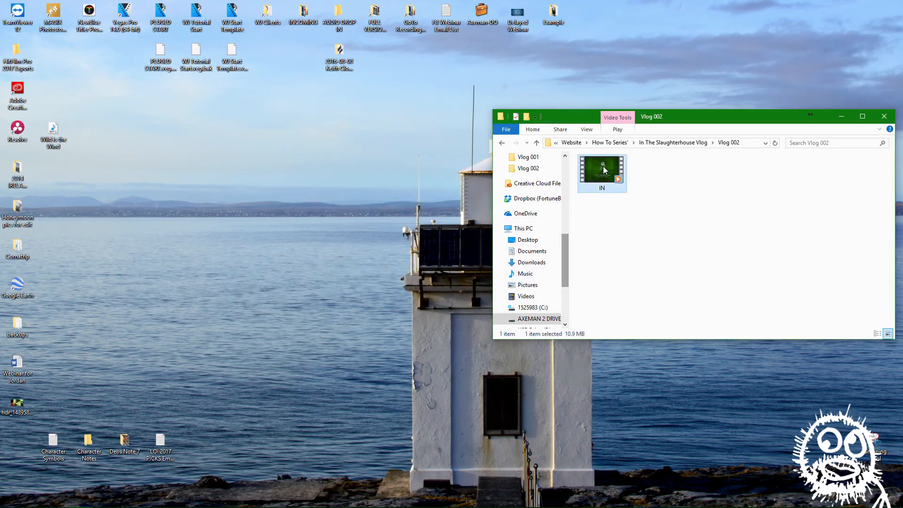
pyautogui.doubleClick(603, 166)
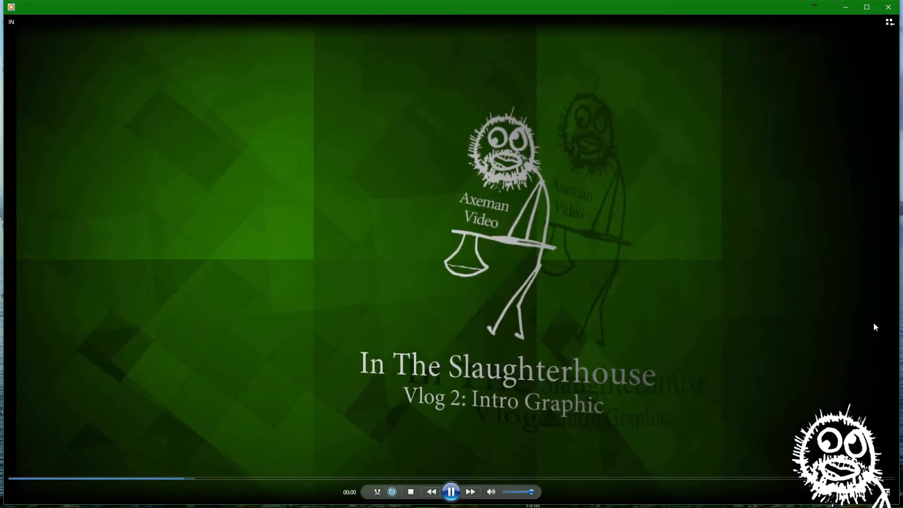